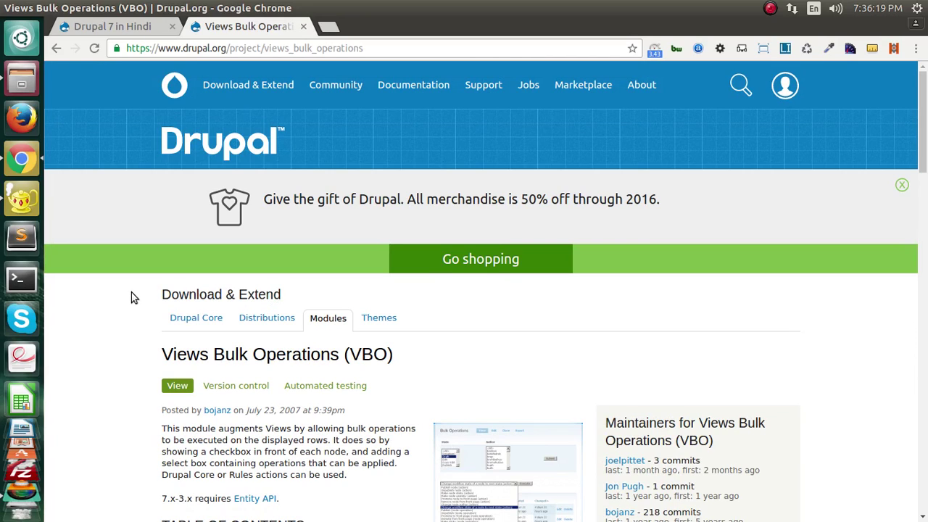
# Examine the local site's home page and the Views Bulk Operations project page, including its available releases
pyautogui.click(116, 27)
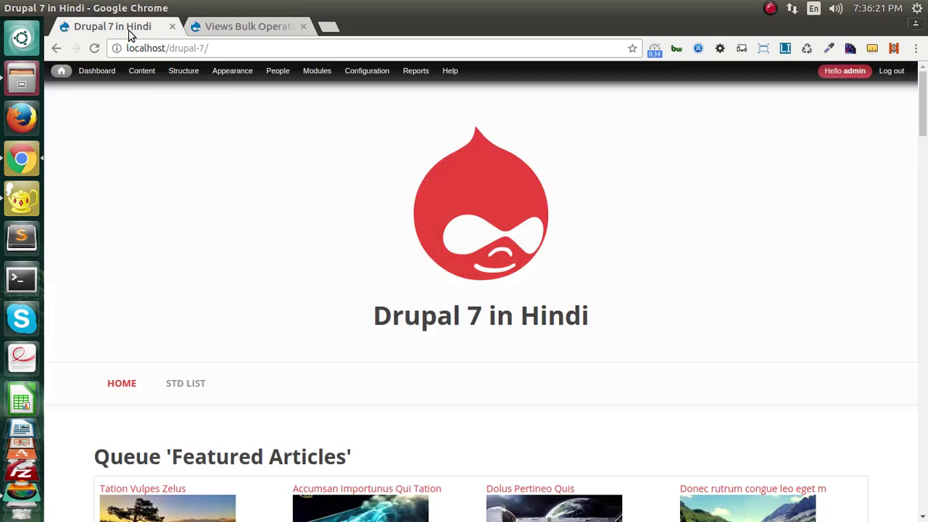
pyautogui.scroll(-2, 249, 252)
pyautogui.scroll(2, 248, 251)
pyautogui.click(240, 29)
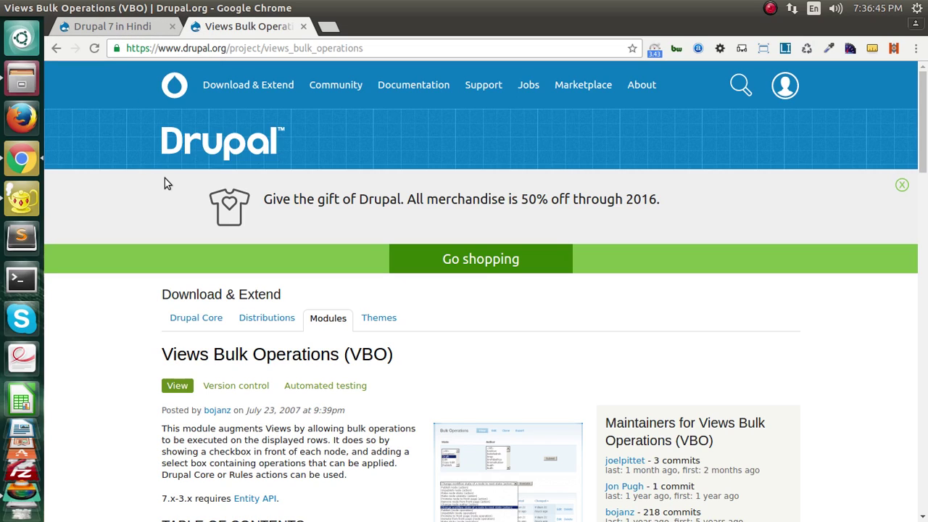
pyautogui.scroll(-15, 221, 309)
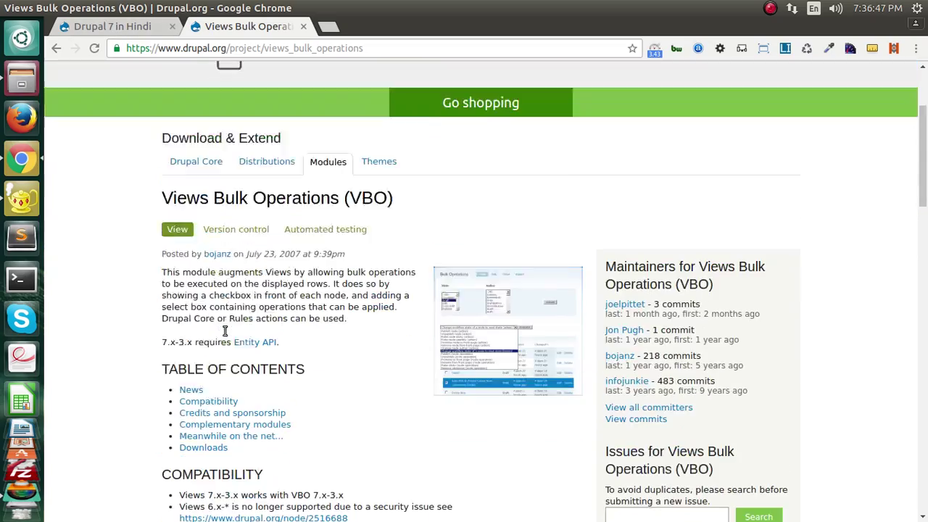
pyautogui.scroll(-6, 225, 311)
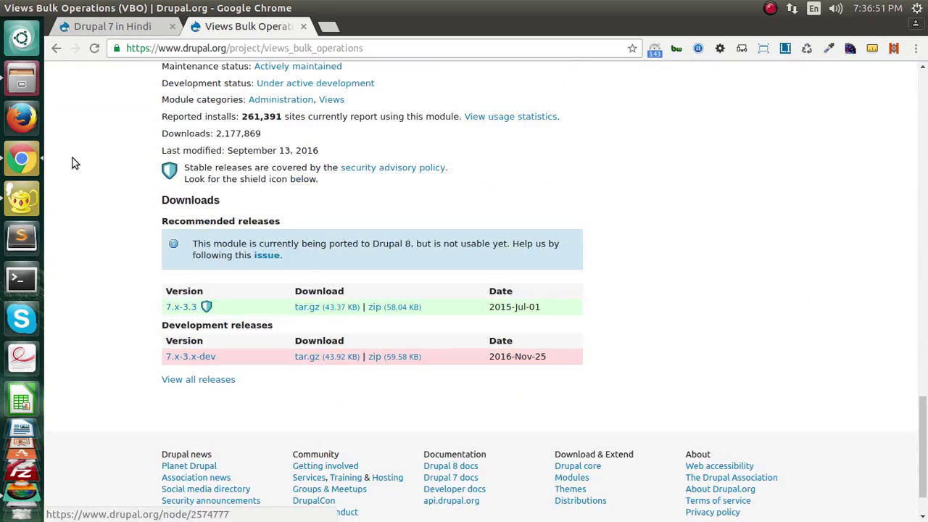
# Open the local Drupal site's module list and show only the modules in the Views category
pyautogui.click(107, 27)
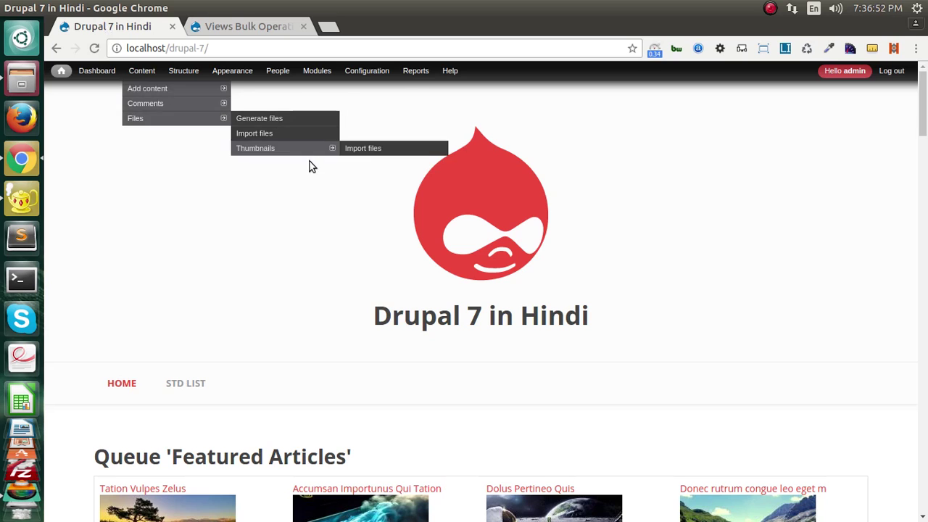
pyautogui.click(312, 72)
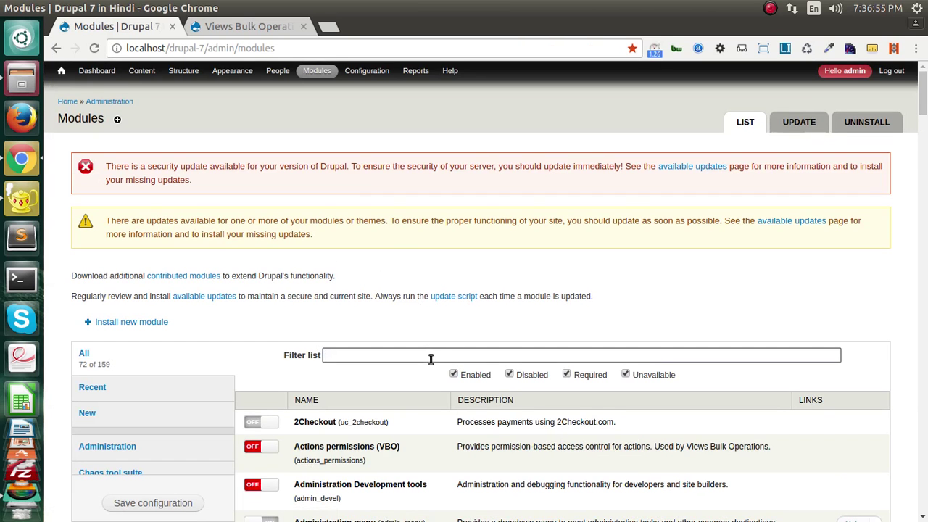
pyautogui.scroll(-10, 186, 405)
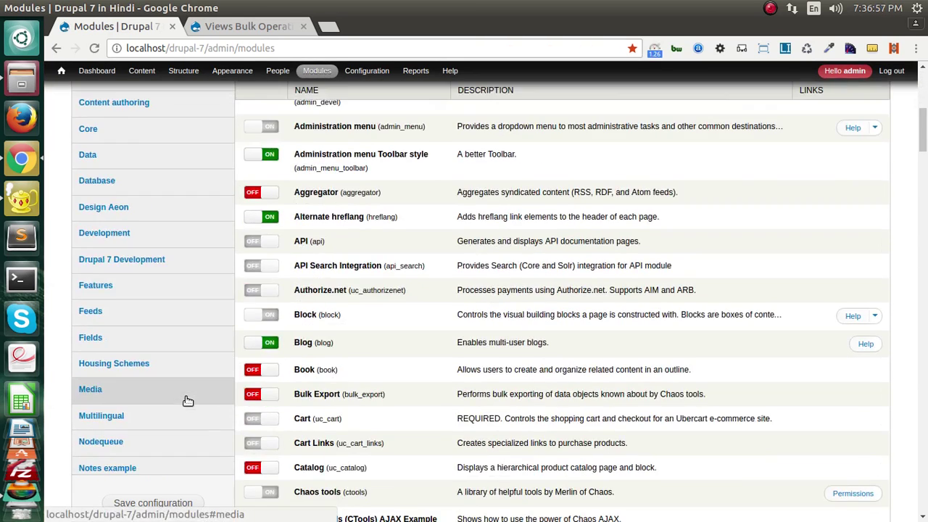
pyautogui.scroll(-5, 186, 400)
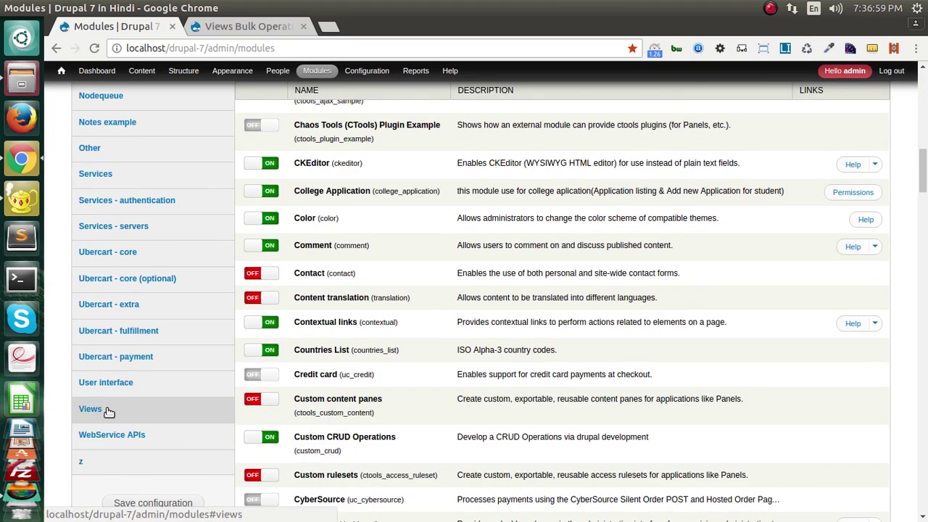
pyautogui.click(108, 410)
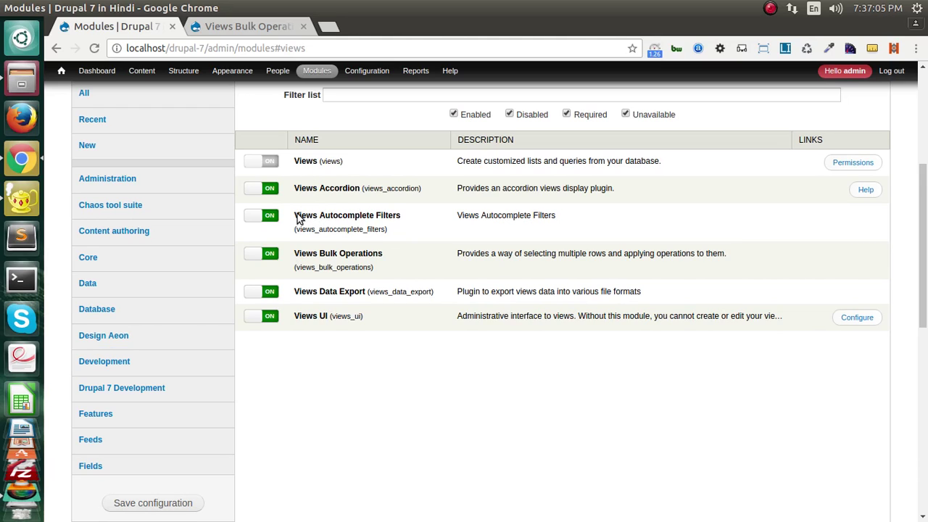
# Expand the Views Bulk Operations module's description to check its version and required modules
pyautogui.click(299, 219)
pyautogui.click(257, 216)
pyautogui.click(507, 256)
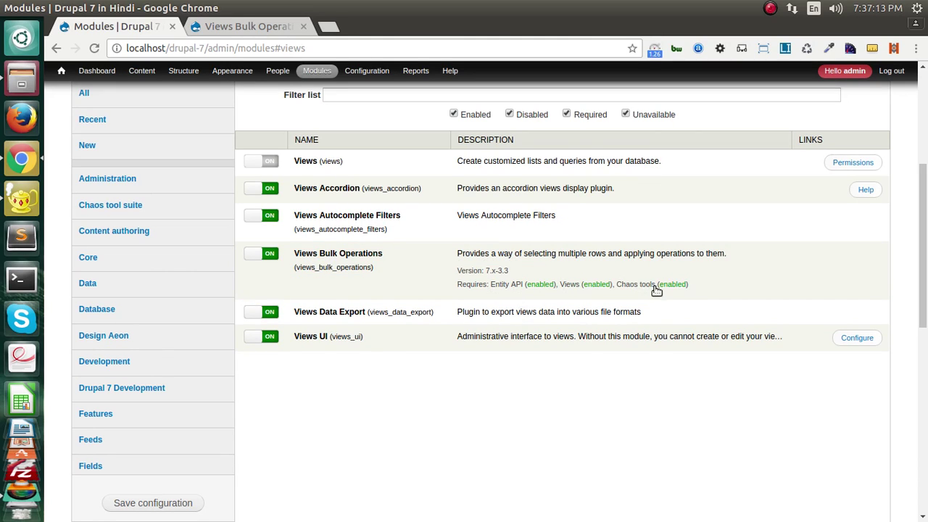
pyautogui.scroll(1, 537, 290)
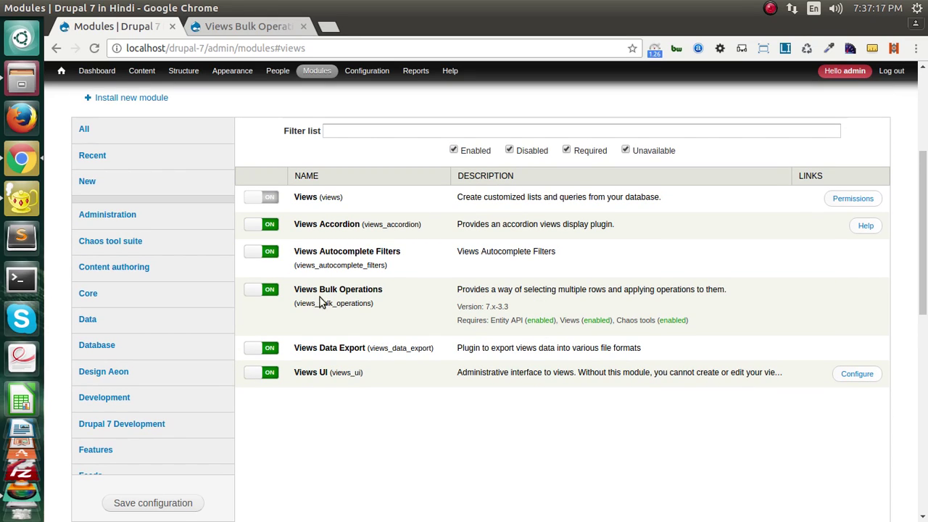
pyautogui.scroll(1, 416, 312)
pyautogui.scroll(1, 416, 307)
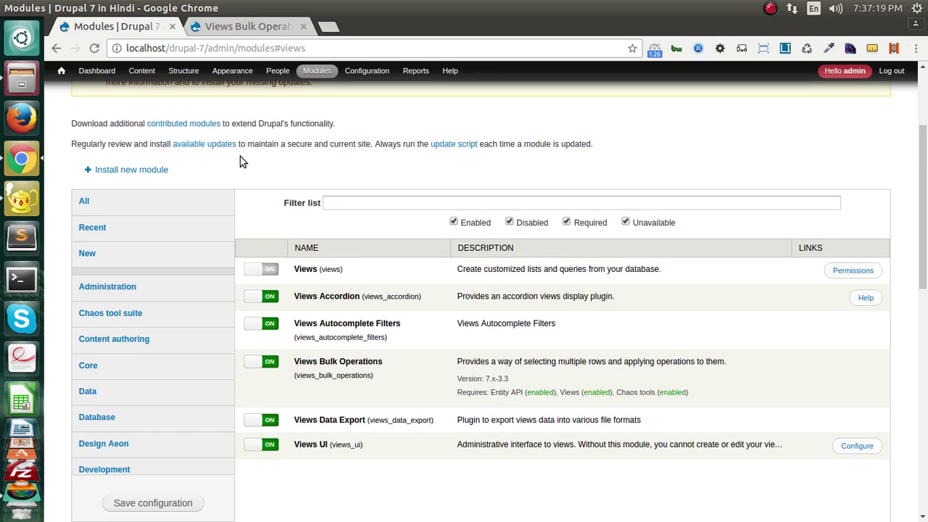
# Start a new view named "Example of VBO" that shows content of type Article
pyautogui.moveTo(184, 70)
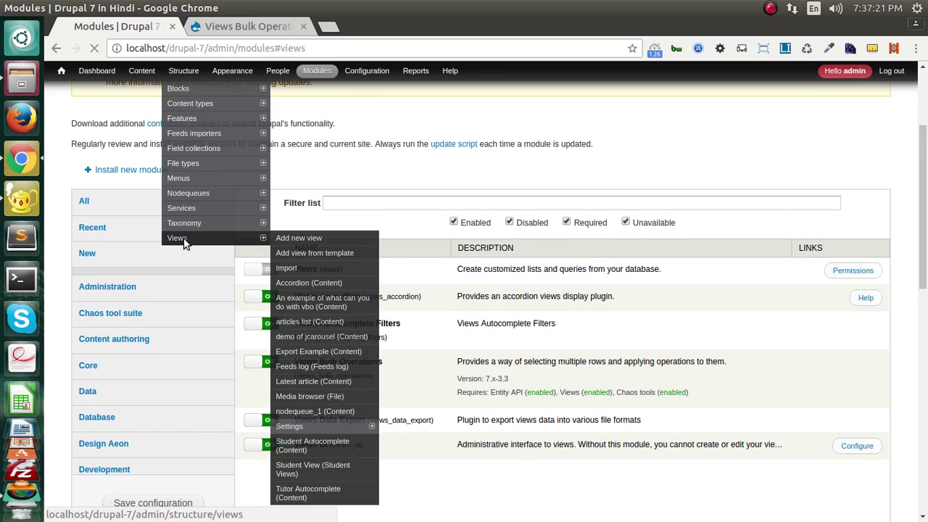
pyautogui.click(187, 238)
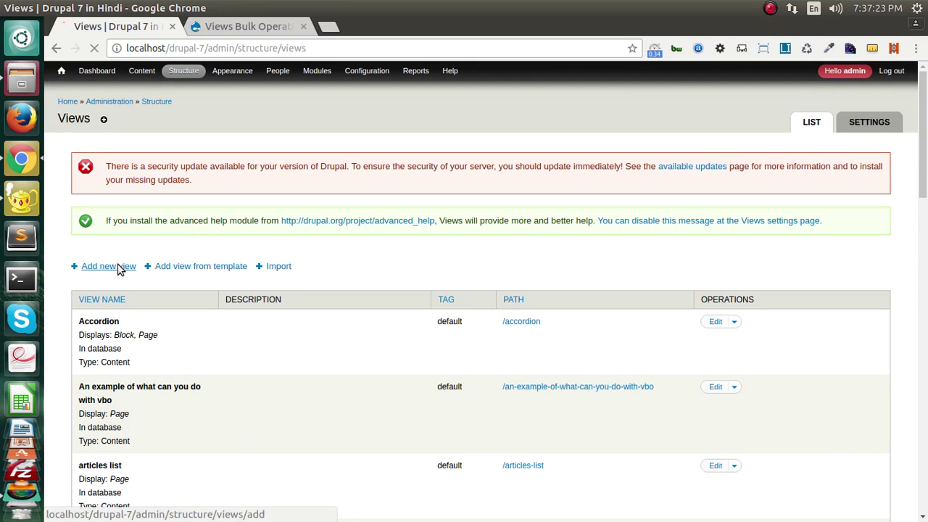
pyautogui.click(120, 266)
pyautogui.click(120, 234)
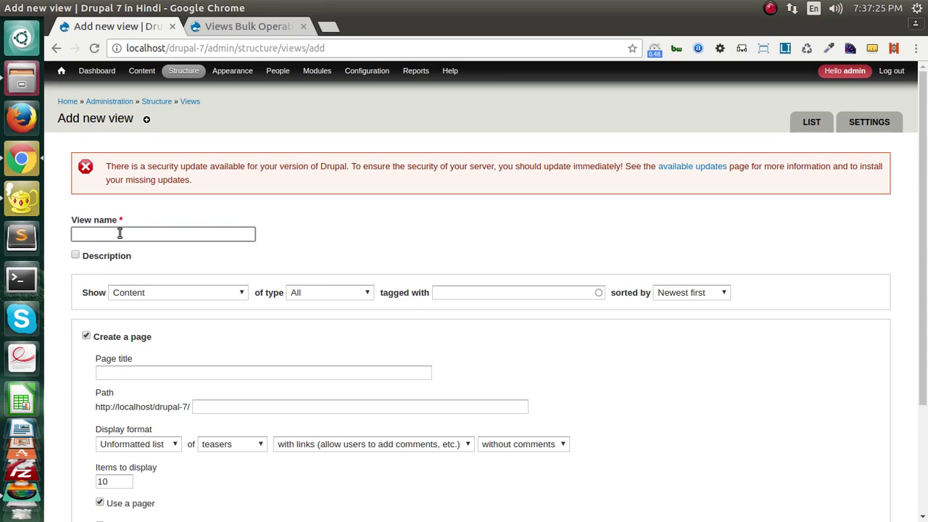
pyautogui.write('Exampl')
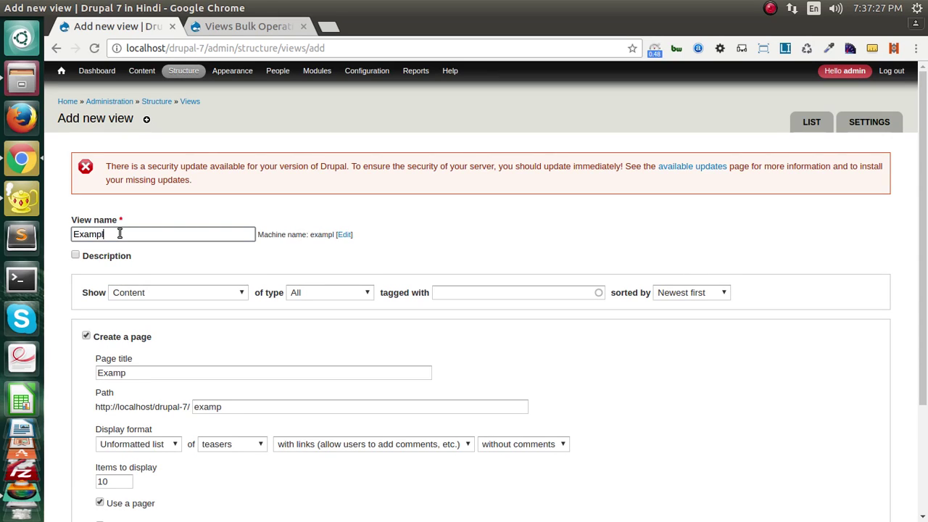
pyautogui.write('e og')
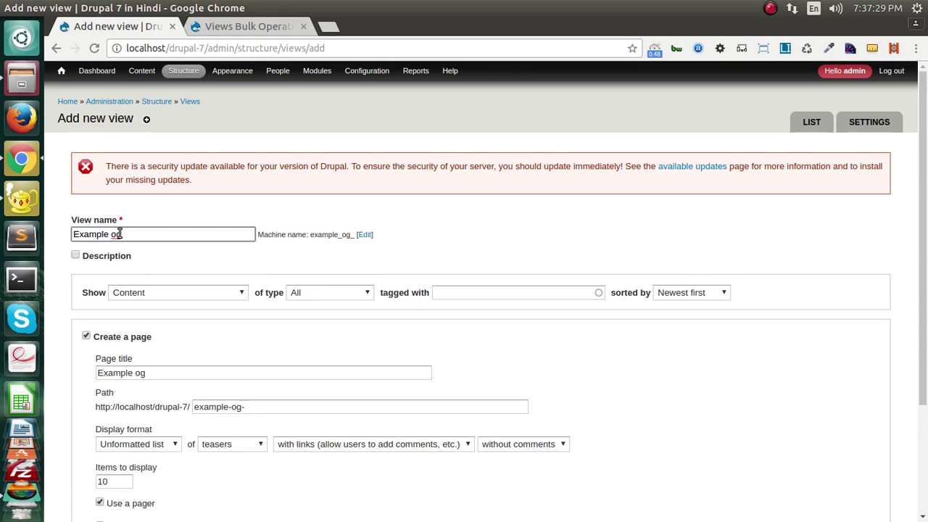
pyautogui.press('BackSpace')
pyautogui.press('BackSpace')
pyautogui.write('f VBO')
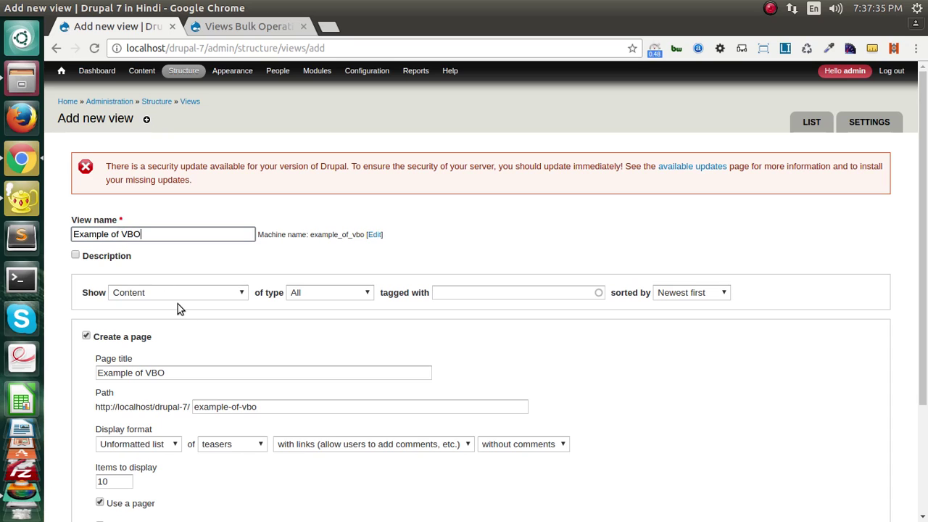
pyautogui.click(305, 292)
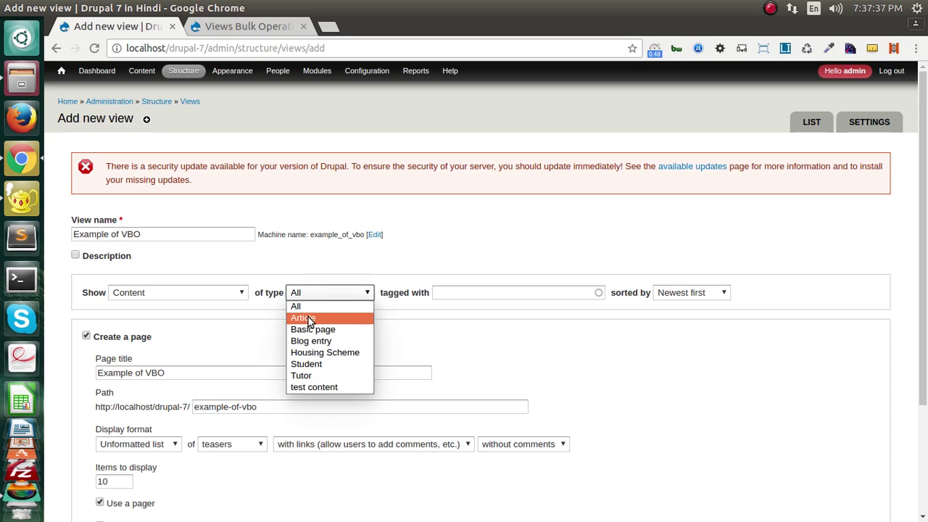
pyautogui.click(305, 318)
# Set the page display to an unformatted list of fields and continue to editing the view
pyautogui.scroll(-2, 312, 316)
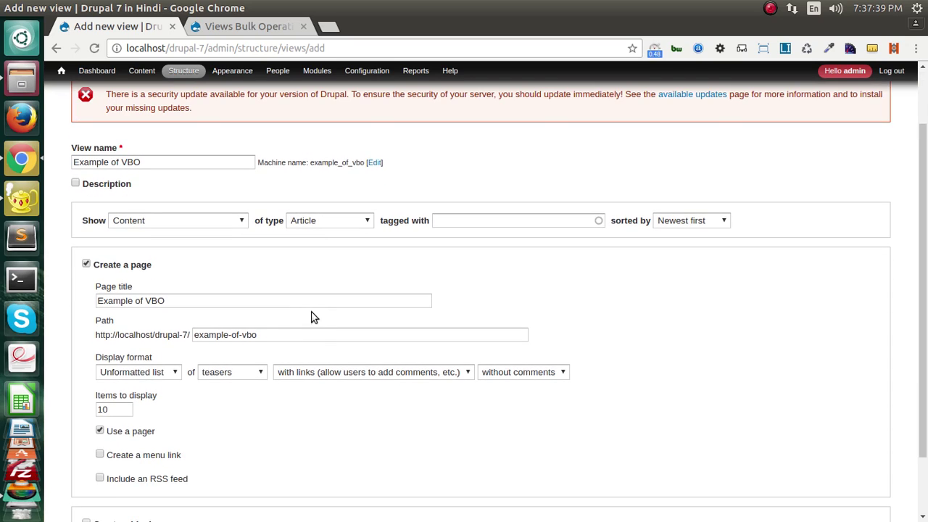
pyautogui.scroll(-2, 265, 301)
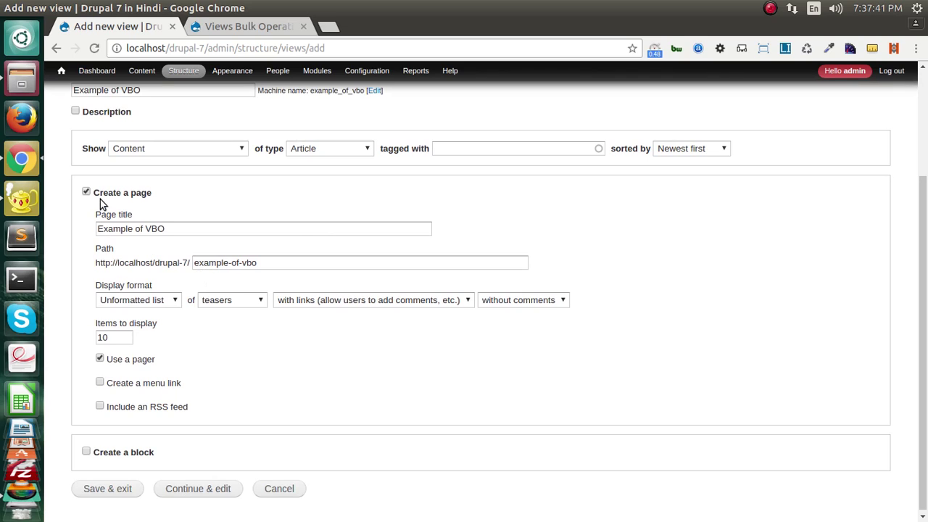
pyautogui.click(145, 300)
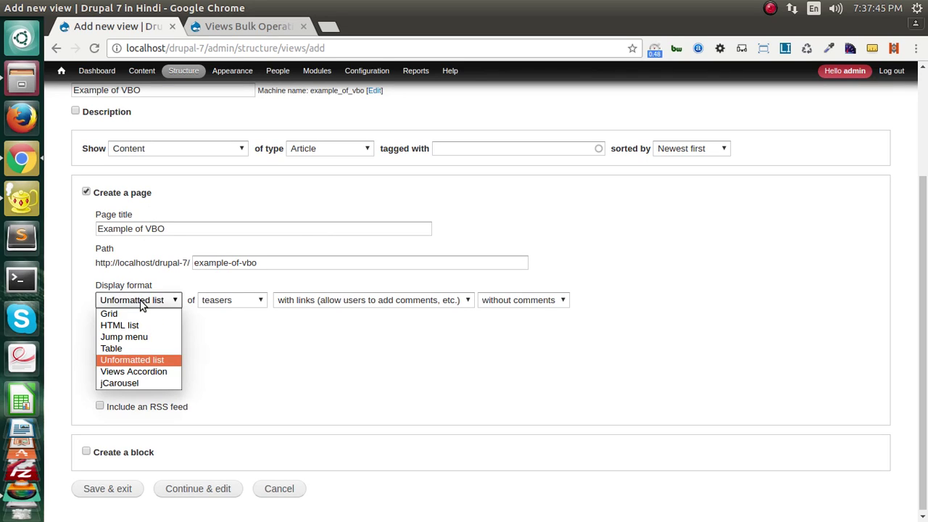
pyautogui.click(142, 305)
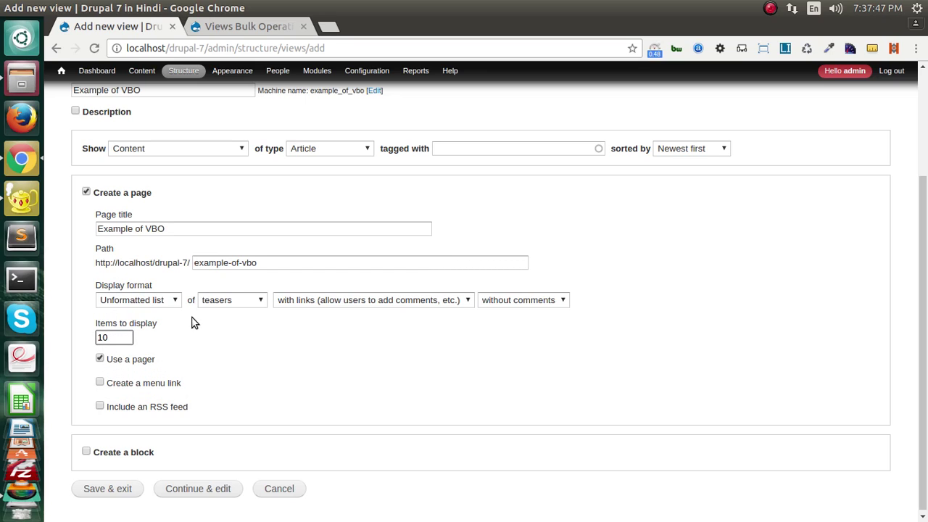
pyautogui.click(229, 300)
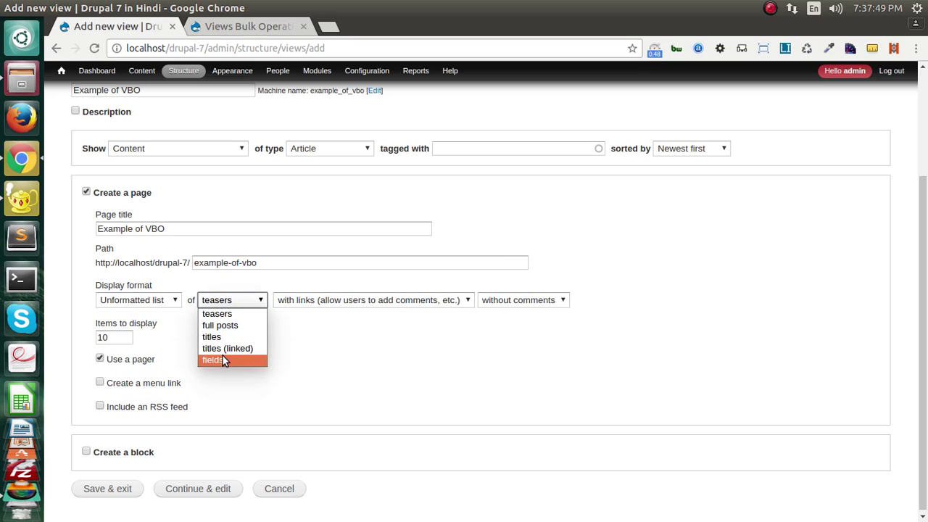
pyautogui.click(221, 355)
pyautogui.click(187, 491)
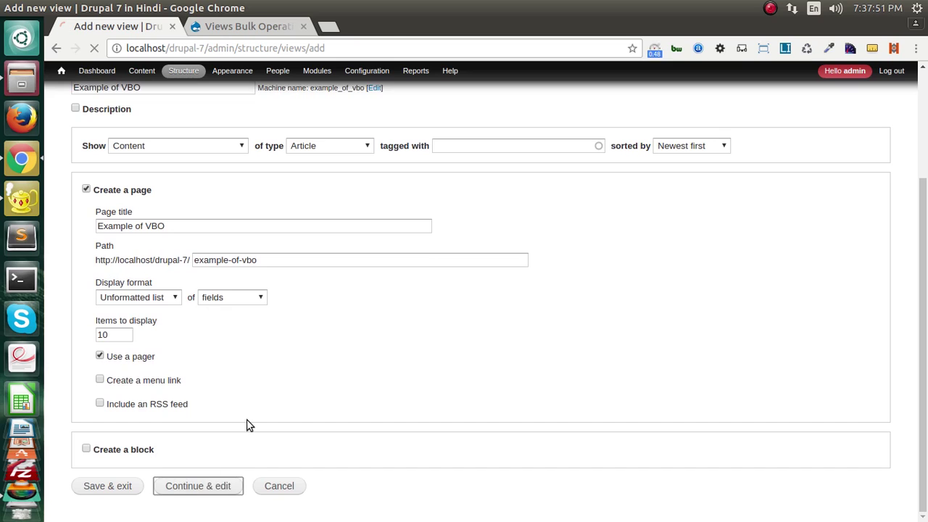
# Search the available fields for "image" and add the Content: Image field to all displays of the view
pyautogui.scroll(-15, 249, 411)
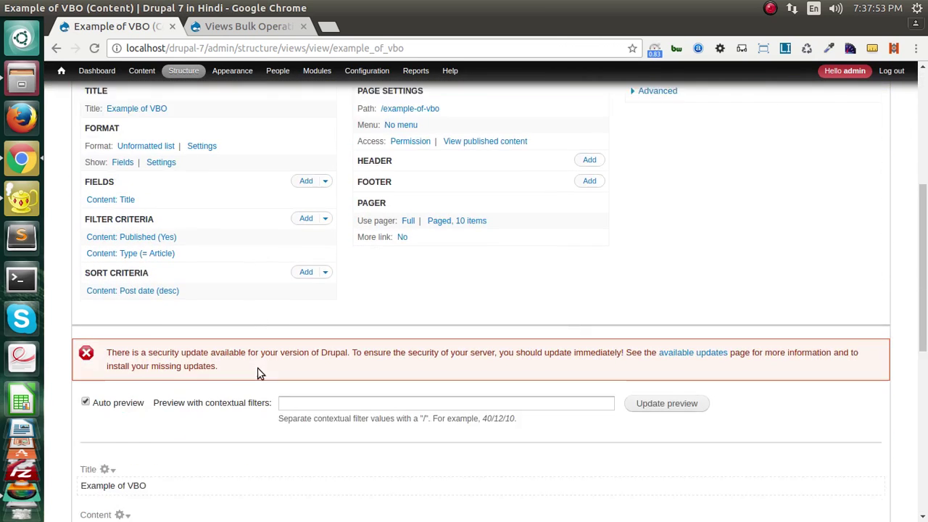
pyautogui.scroll(3, 240, 373)
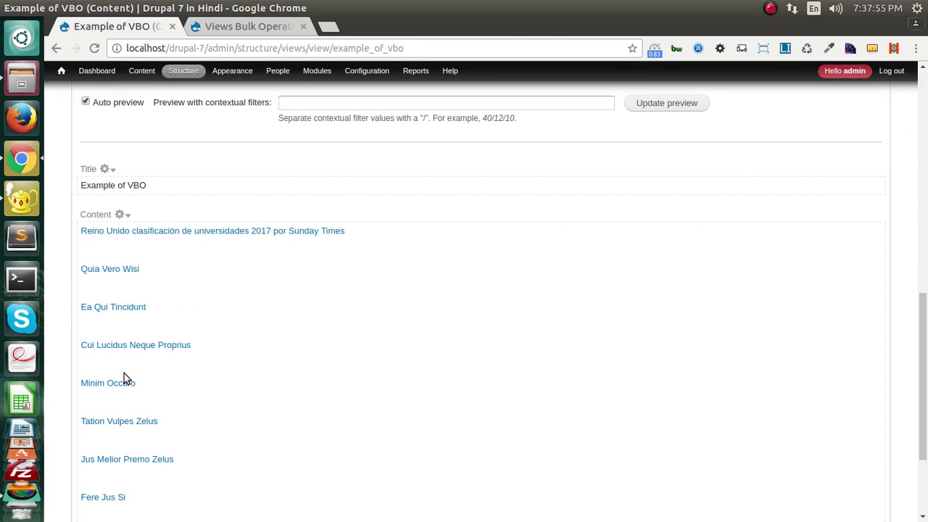
pyautogui.scroll(5, 124, 367)
pyautogui.scroll(5, 124, 366)
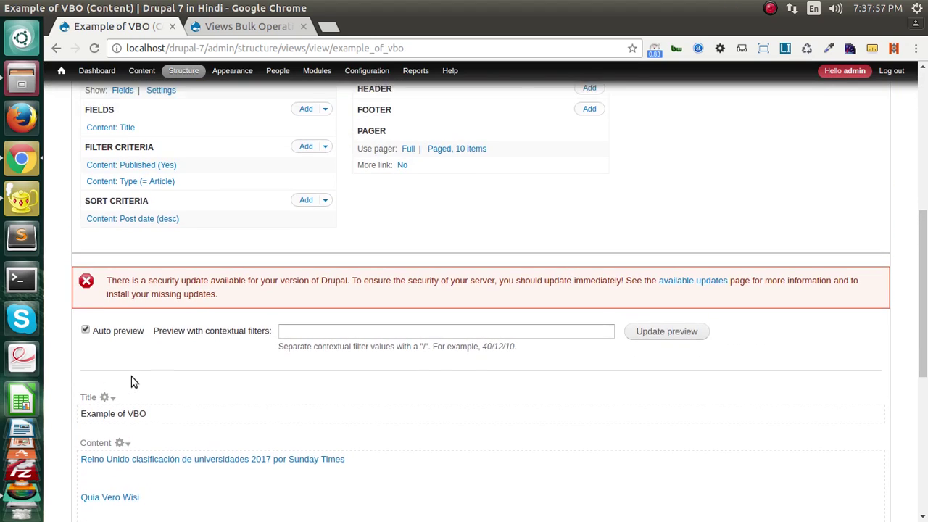
pyautogui.scroll(-2, 193, 316)
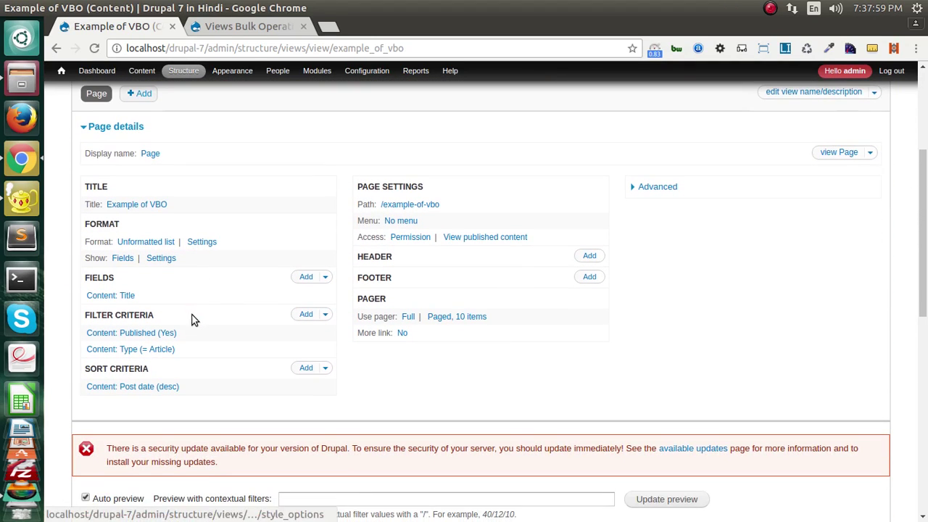
pyautogui.click(307, 278)
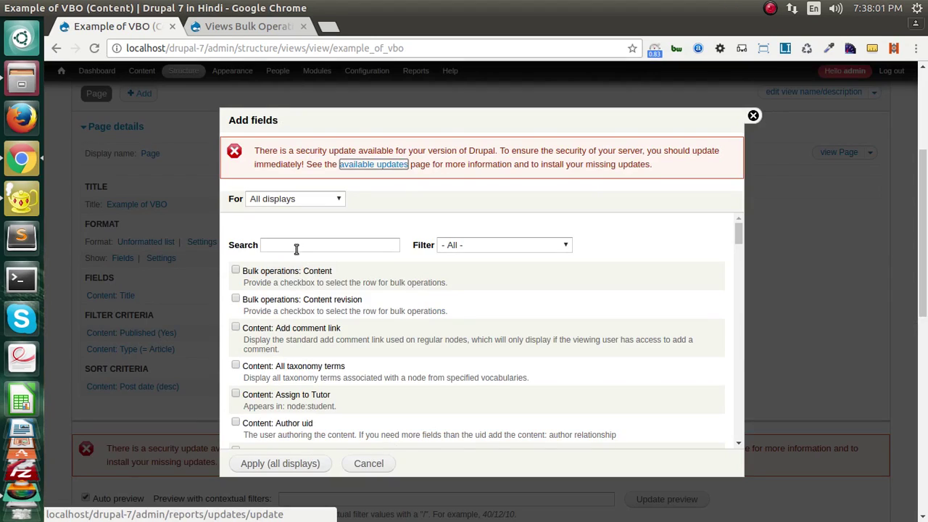
pyautogui.click(296, 242)
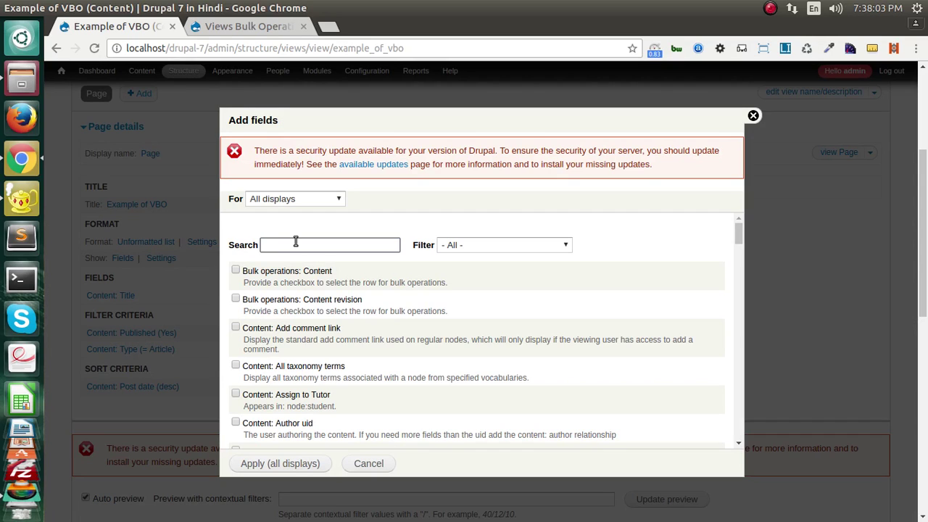
pyautogui.write('image')
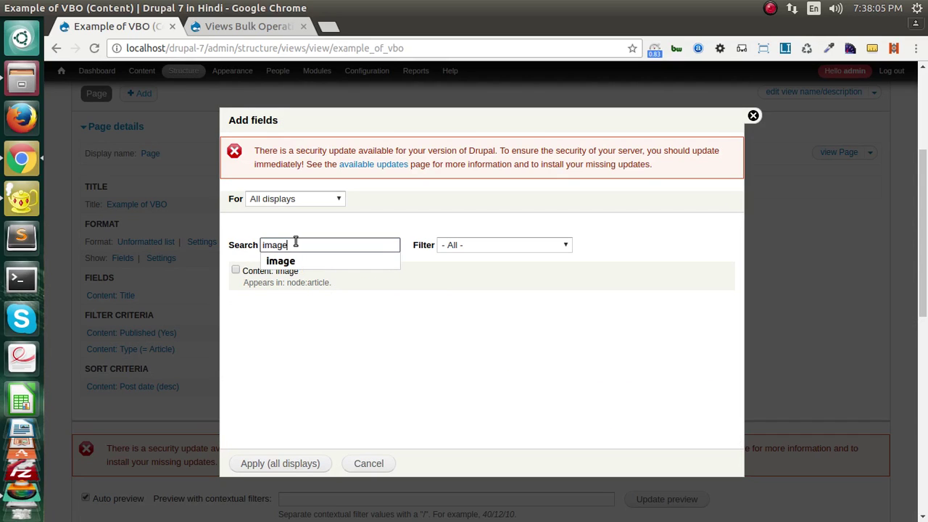
pyautogui.click(236, 270)
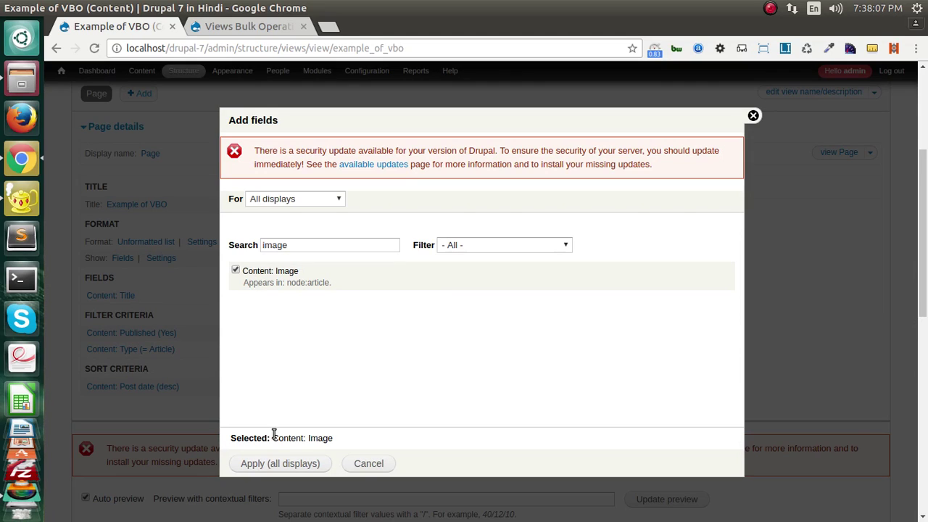
pyautogui.click(279, 463)
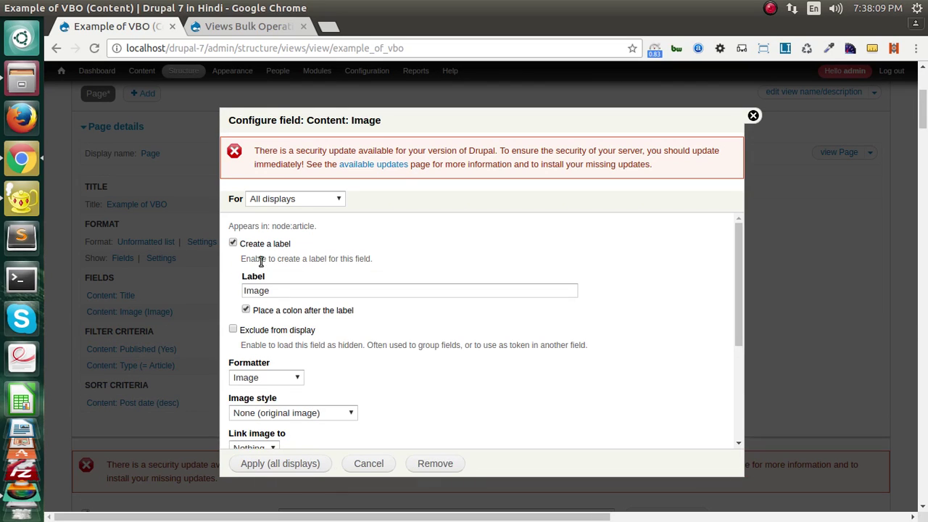
# Keep the Image formatter for the Image field and set its image style to Medium (220x220)
pyautogui.scroll(-1, 264, 392)
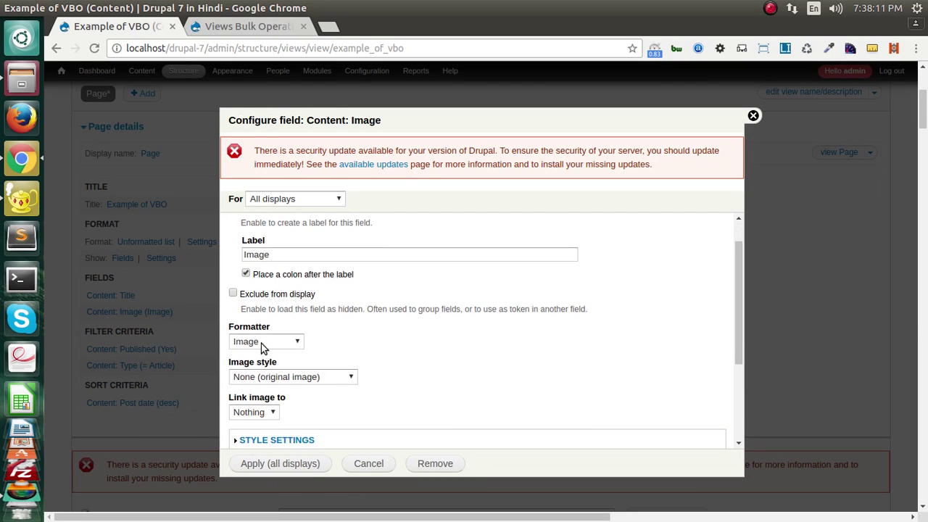
pyautogui.click(261, 342)
pyautogui.click(290, 377)
pyautogui.scroll(-3, 297, 352)
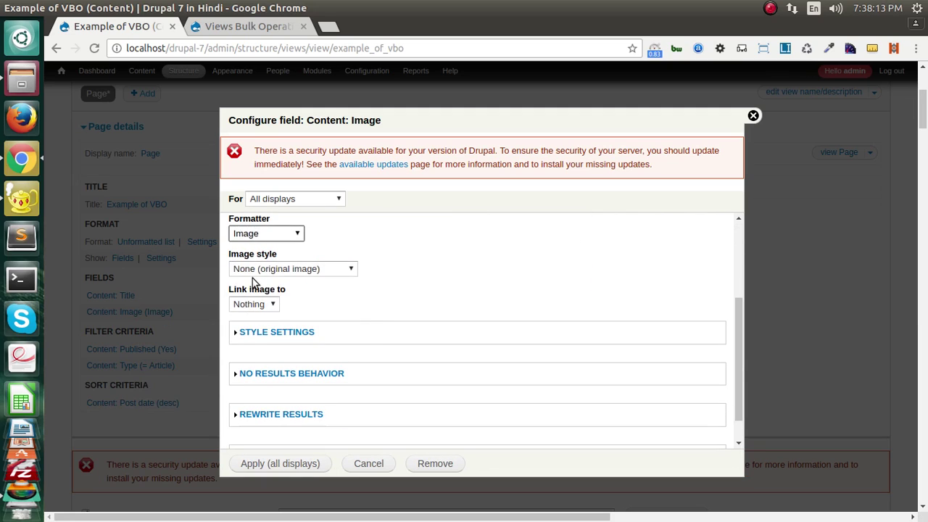
pyautogui.click(254, 270)
pyautogui.click(254, 293)
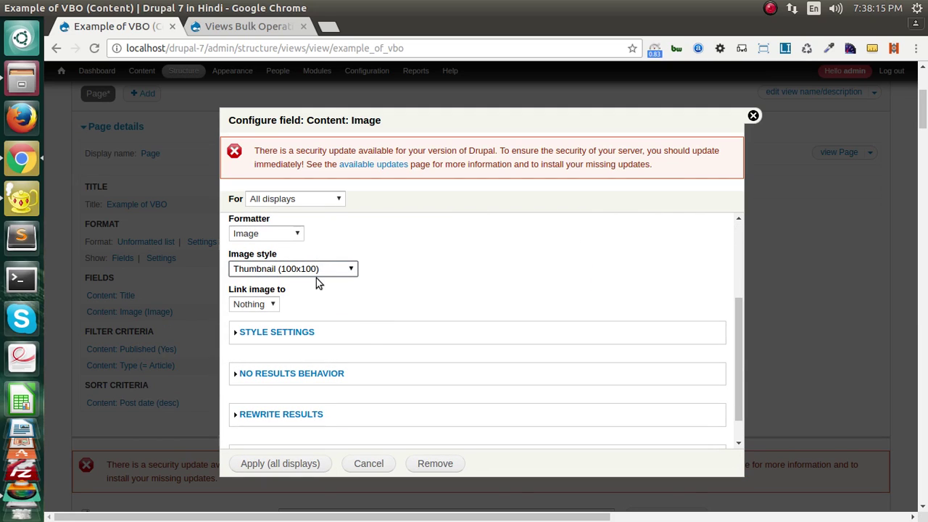
pyautogui.click(316, 274)
pyautogui.click(259, 294)
pyautogui.click(268, 272)
pyautogui.click(268, 308)
pyautogui.scroll(-1, 396, 288)
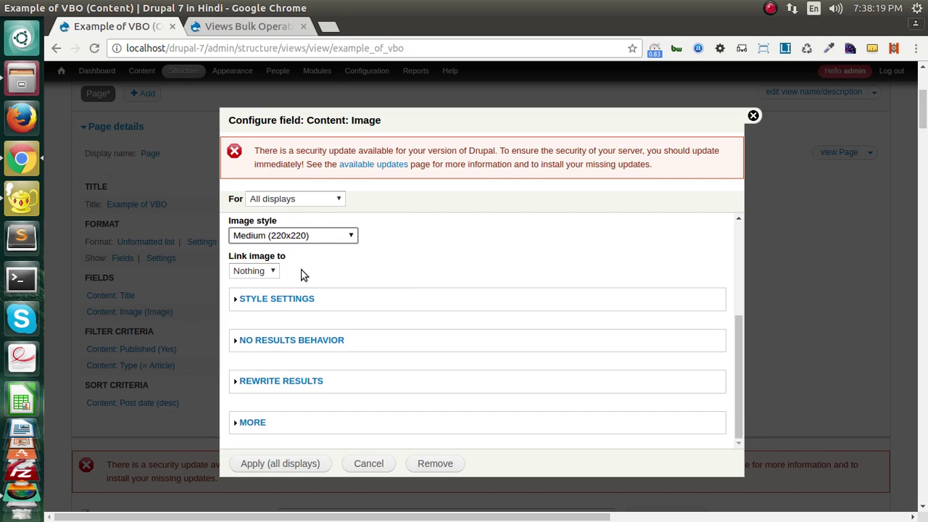
# Link the field's image to Content and apply the Image field configuration to all displays
pyautogui.click(254, 270)
pyautogui.click(250, 295)
pyautogui.scroll(-1, 326, 281)
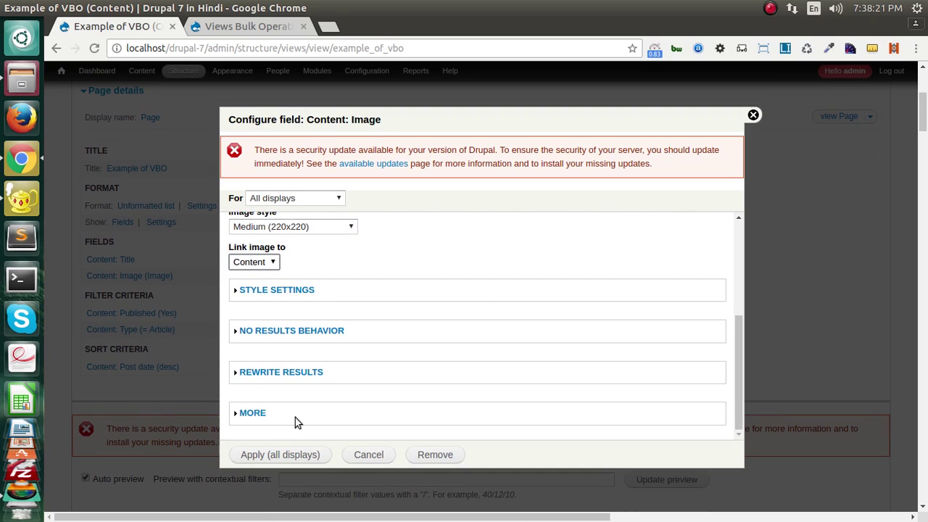
pyautogui.click(279, 454)
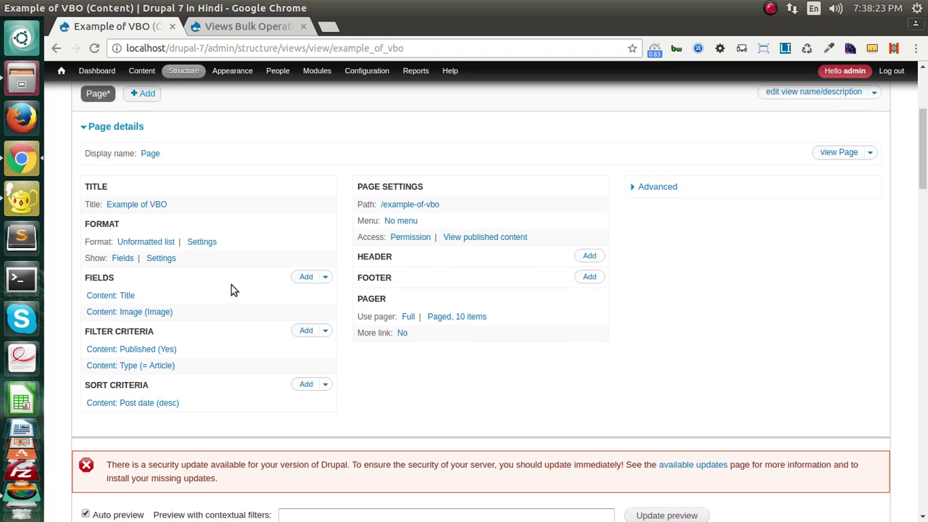
# Search the available fields for "body" and add the Content: Body field to all displays
pyautogui.click(305, 276)
pyautogui.click(292, 248)
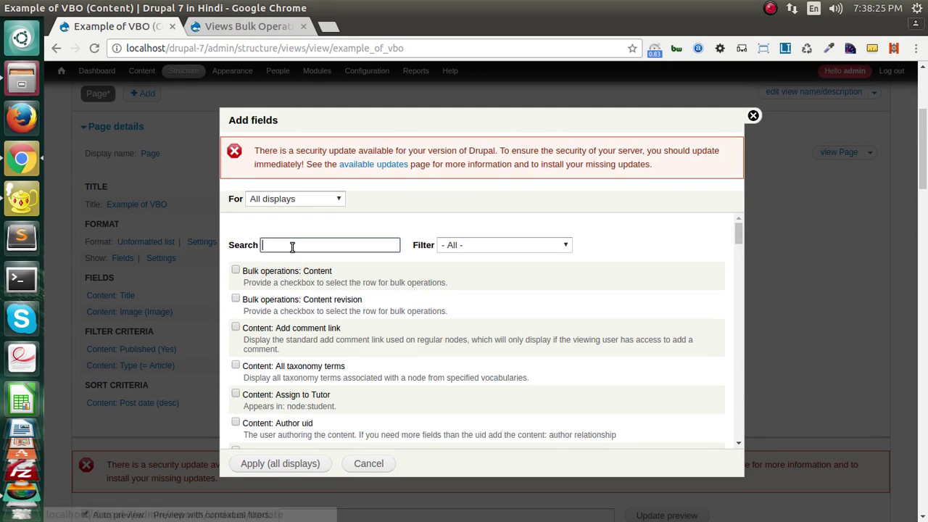
pyautogui.write('body')
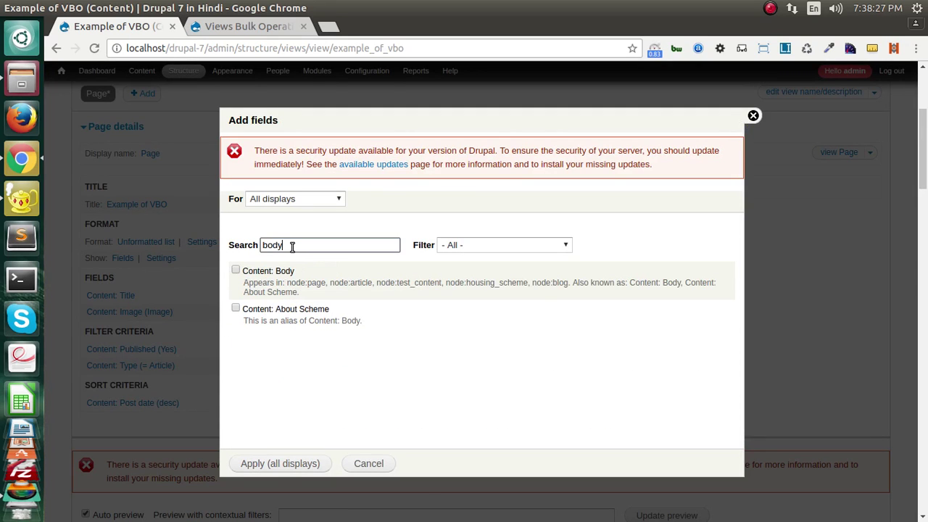
pyautogui.click(277, 271)
pyautogui.click(275, 466)
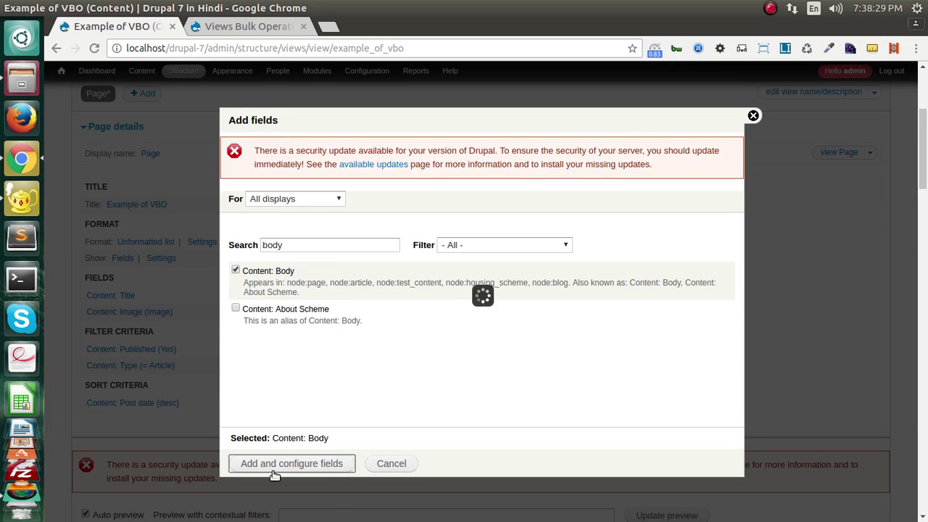
# Set the Body field's formatter to Trimmed, lower its trimmed character limit, and apply the configuration to all displays
pyautogui.scroll(-1, 310, 362)
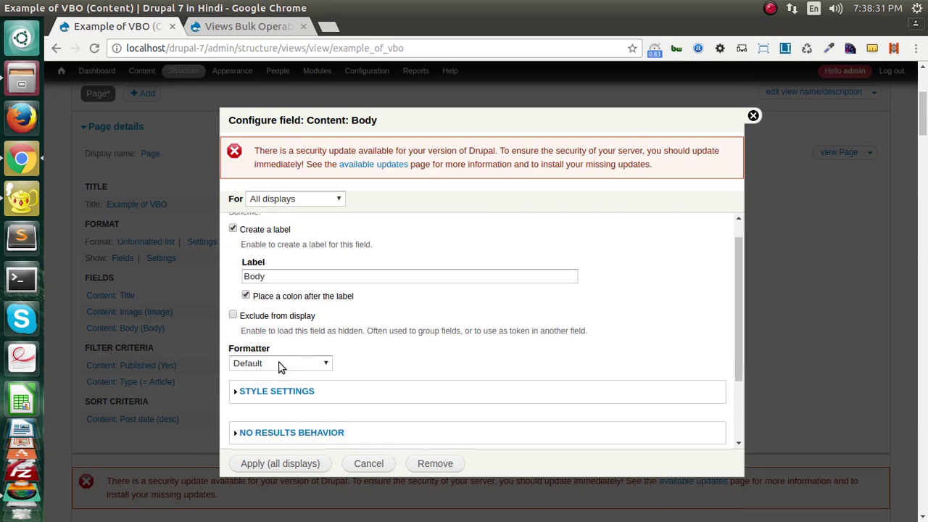
pyautogui.scroll(-2, 265, 353)
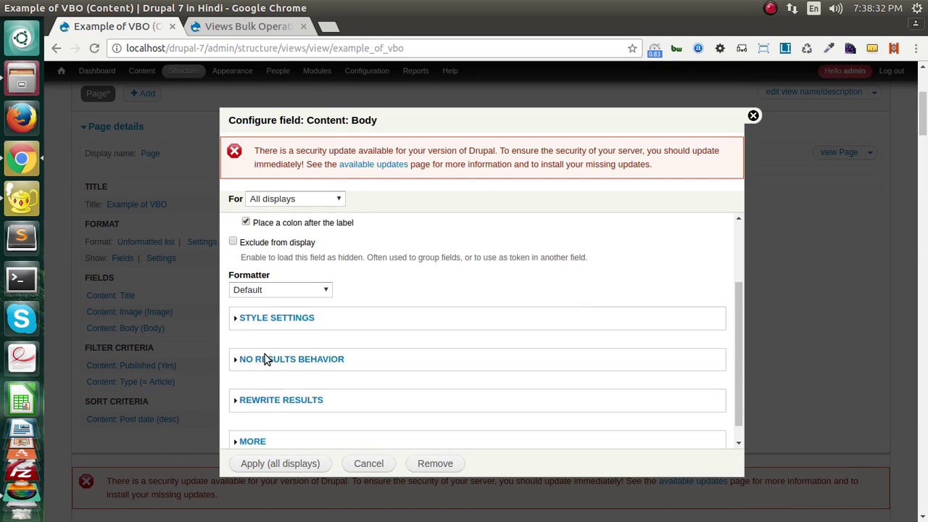
pyautogui.click(263, 285)
pyautogui.click(265, 313)
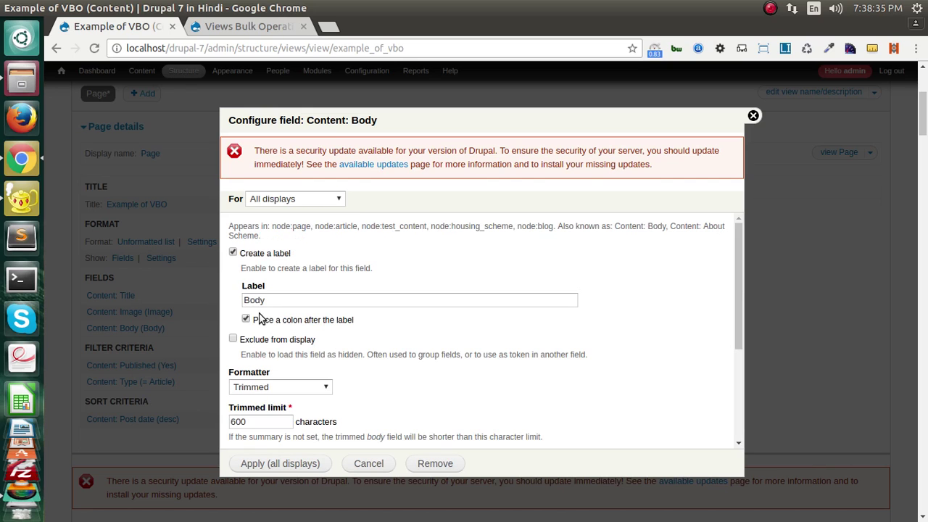
pyautogui.scroll(-2, 259, 391)
pyautogui.doubleClick(242, 350)
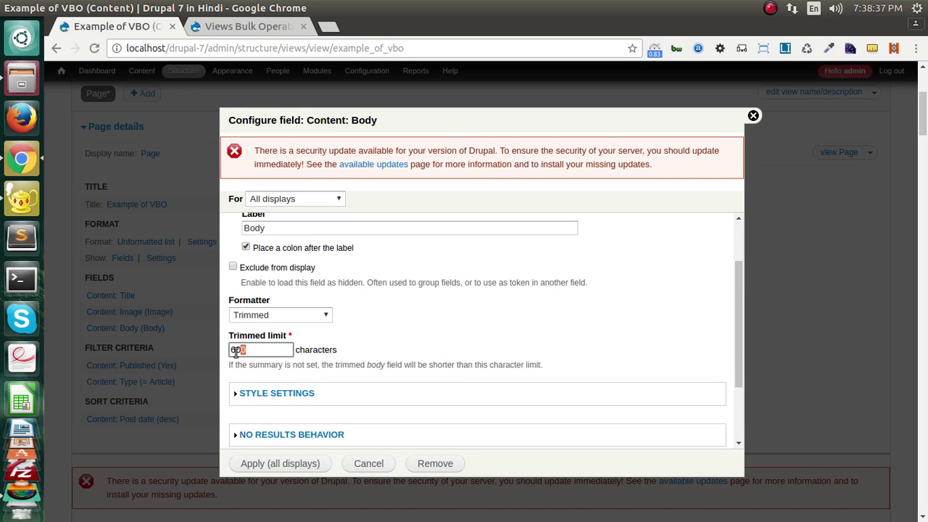
pyautogui.write('3')
pyautogui.click(269, 464)
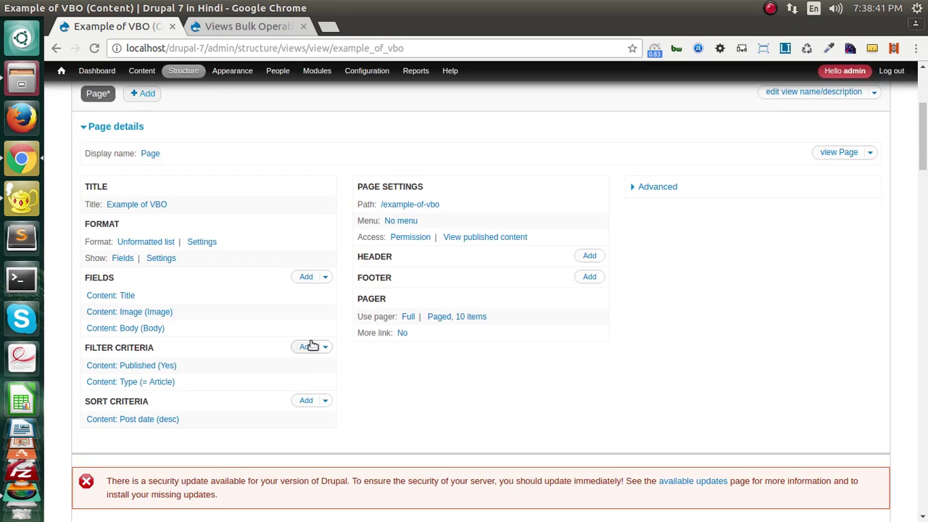
# Search the available fields for "post" and add the Content: Post date field to all displays with its default long date format
pyautogui.scroll(-8, 310, 345)
pyautogui.scroll(2, 308, 346)
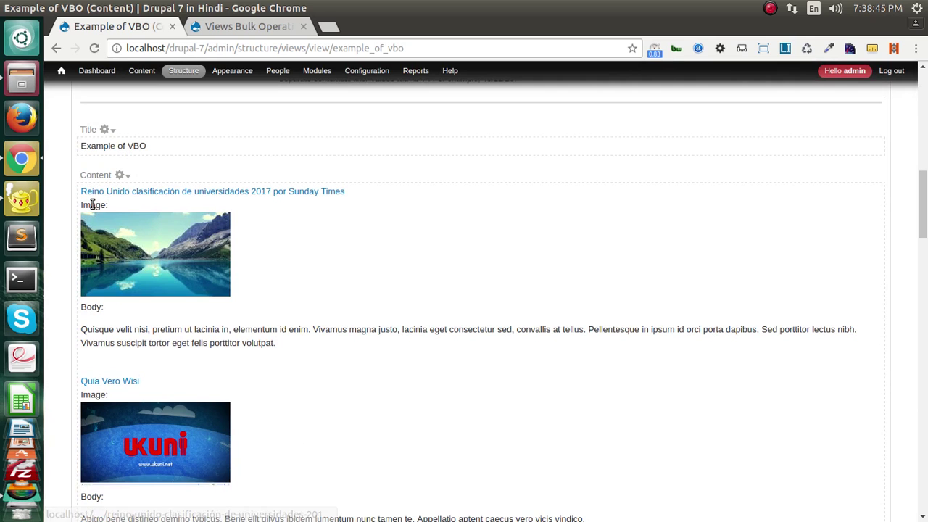
pyautogui.scroll(6, 217, 295)
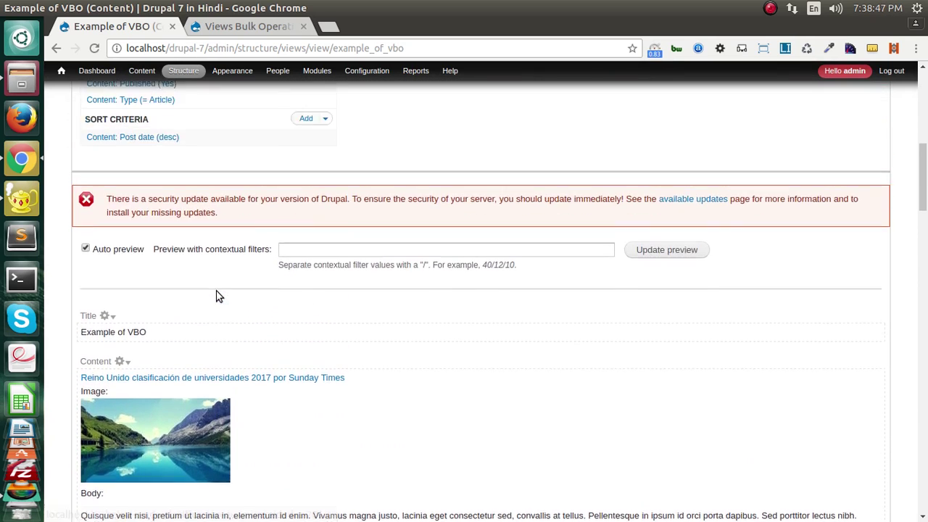
pyautogui.scroll(1, 213, 295)
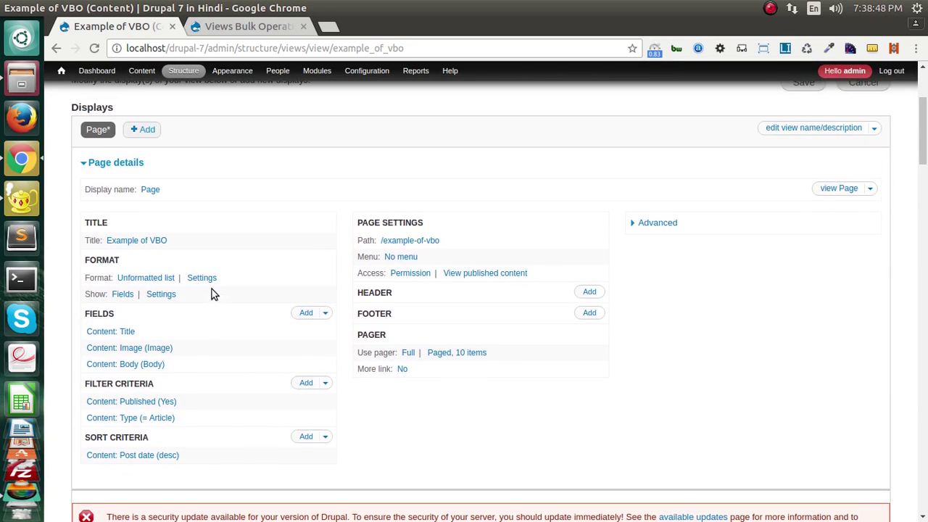
pyautogui.click(305, 314)
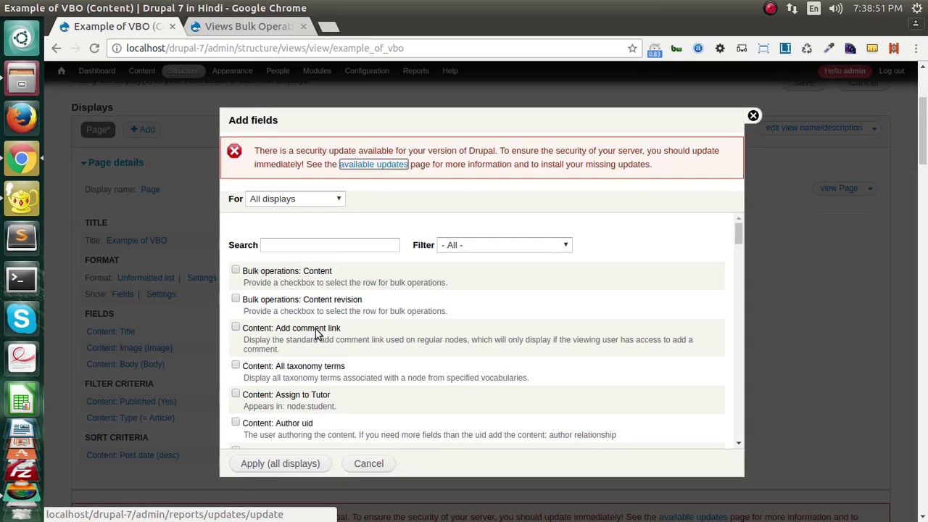
pyautogui.click(308, 244)
pyautogui.write('post')
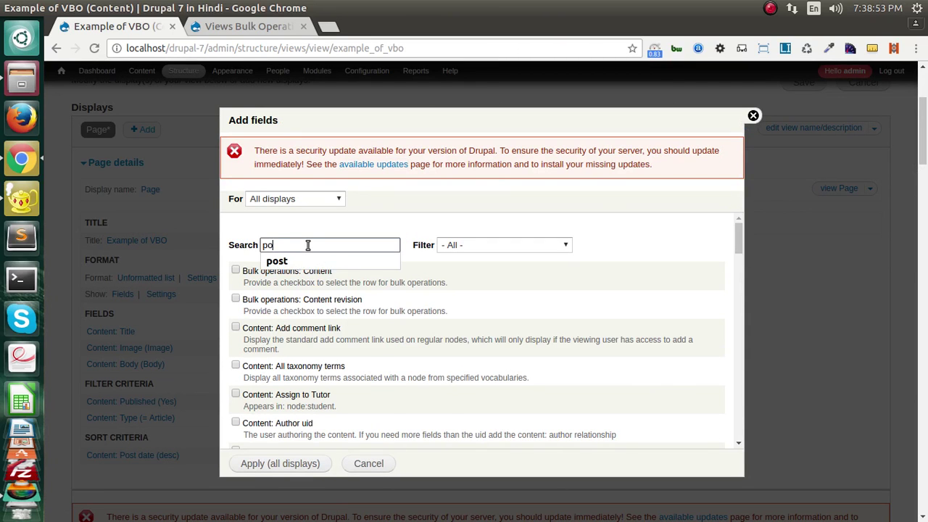
pyautogui.click(297, 336)
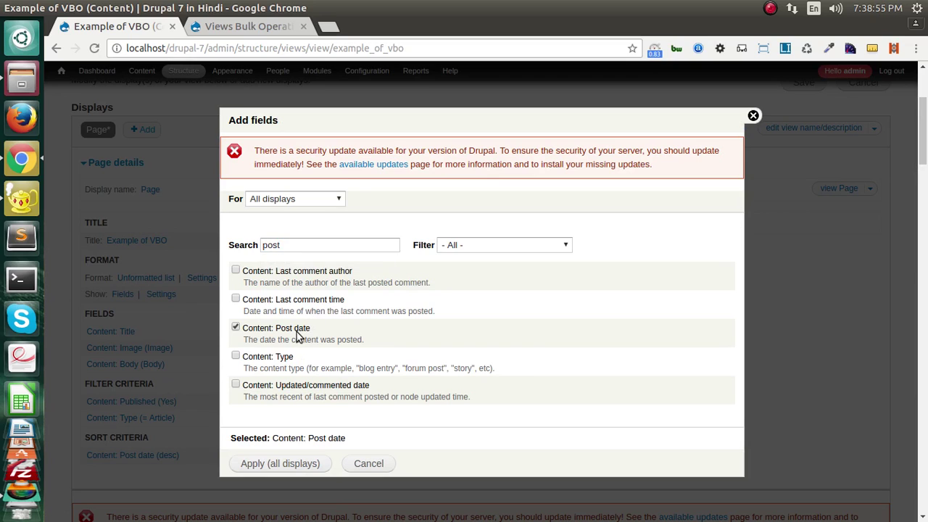
pyautogui.click(266, 462)
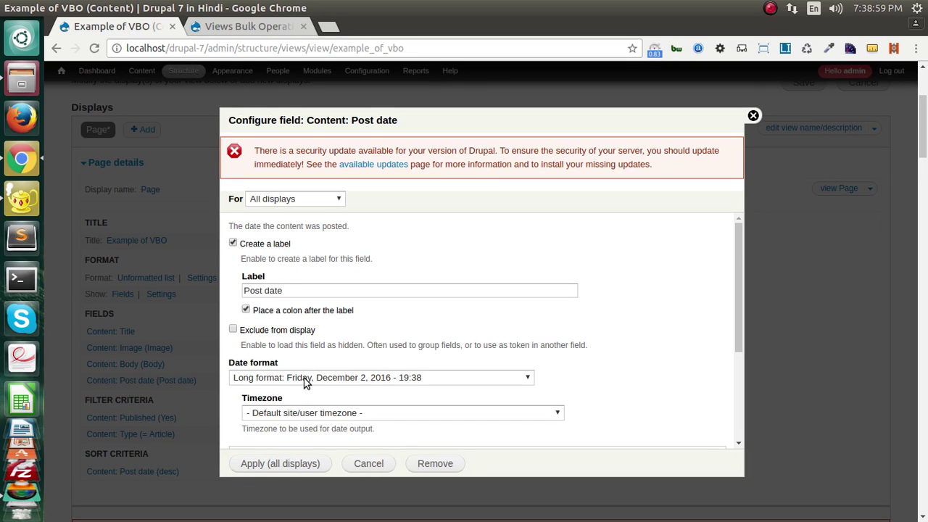
pyautogui.scroll(-2, 302, 381)
pyautogui.click(280, 466)
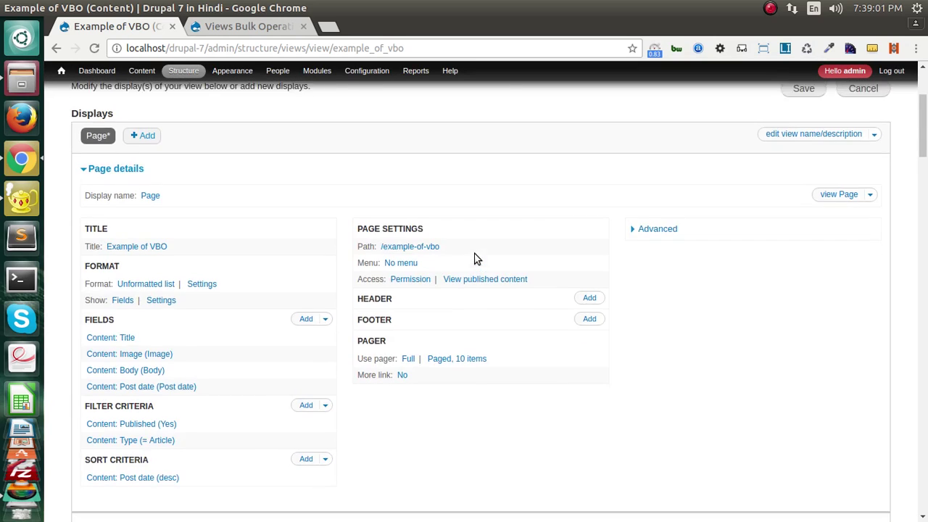
# Try moving Post date above Body in the field order, and apply the fields in the order Title, Image, Body, Post date
pyautogui.scroll(-3, 181, 346)
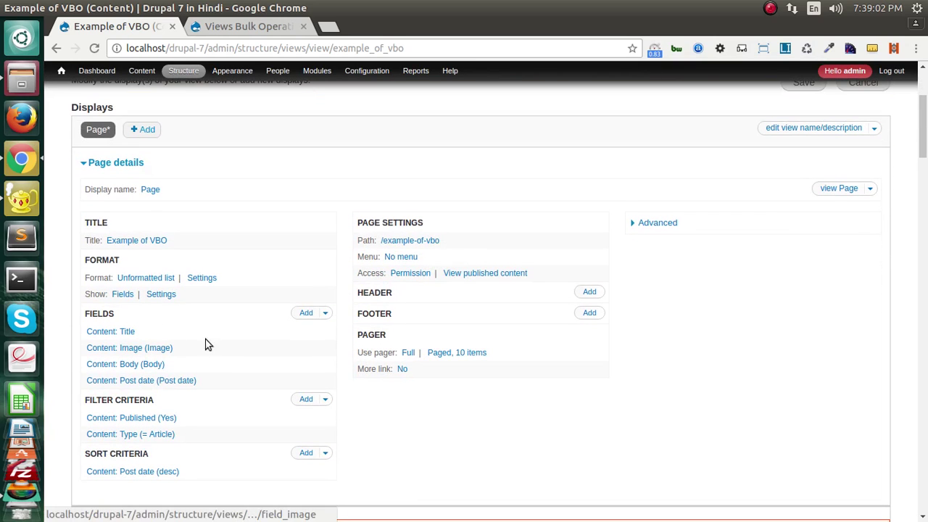
pyautogui.click(326, 312)
pyautogui.click(298, 328)
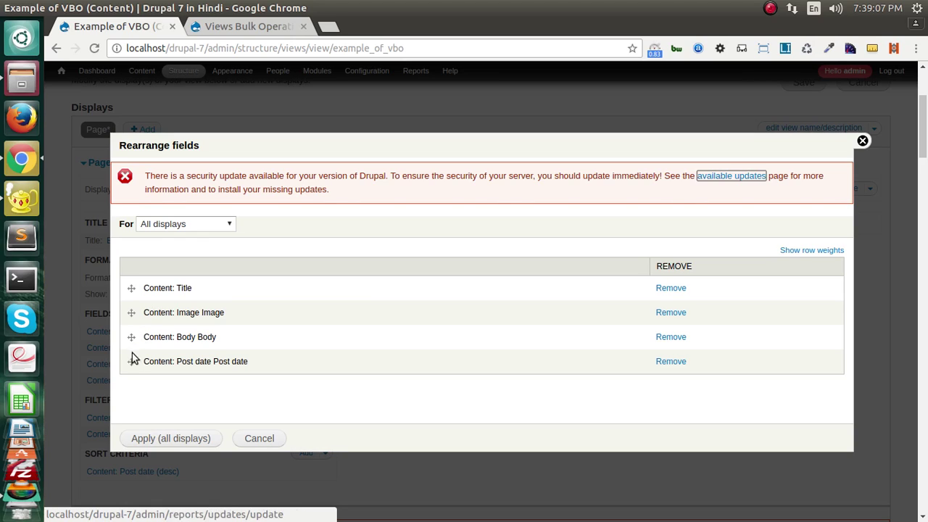
pyautogui.moveTo(132, 360); pyautogui.dragTo(128, 337)
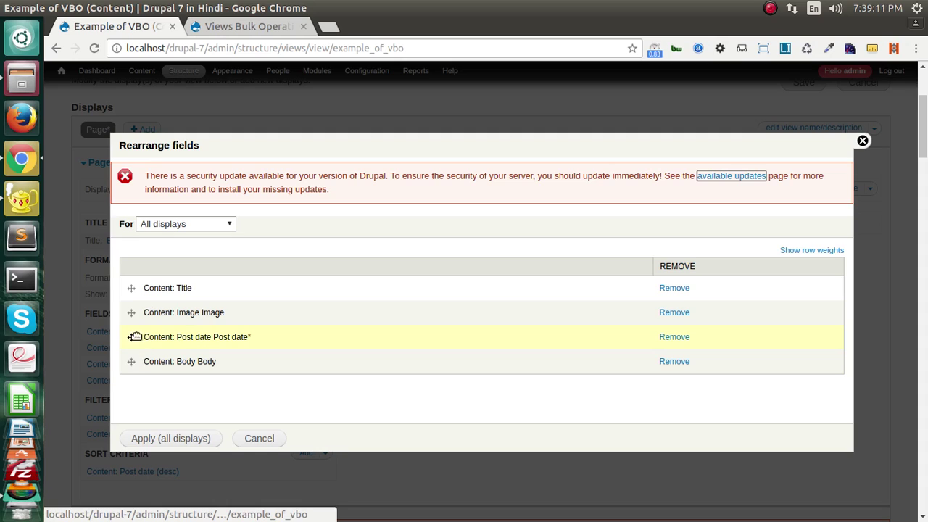
pyautogui.click(131, 360)
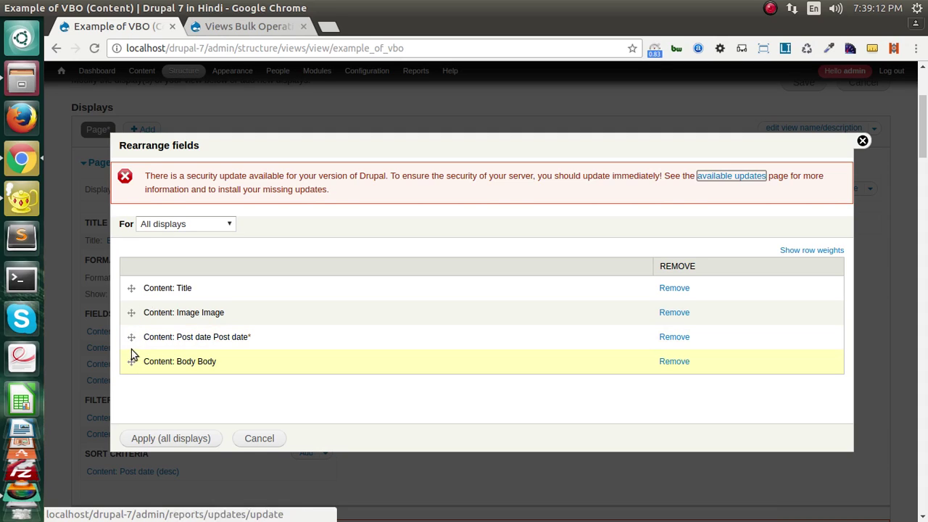
pyautogui.click(129, 312)
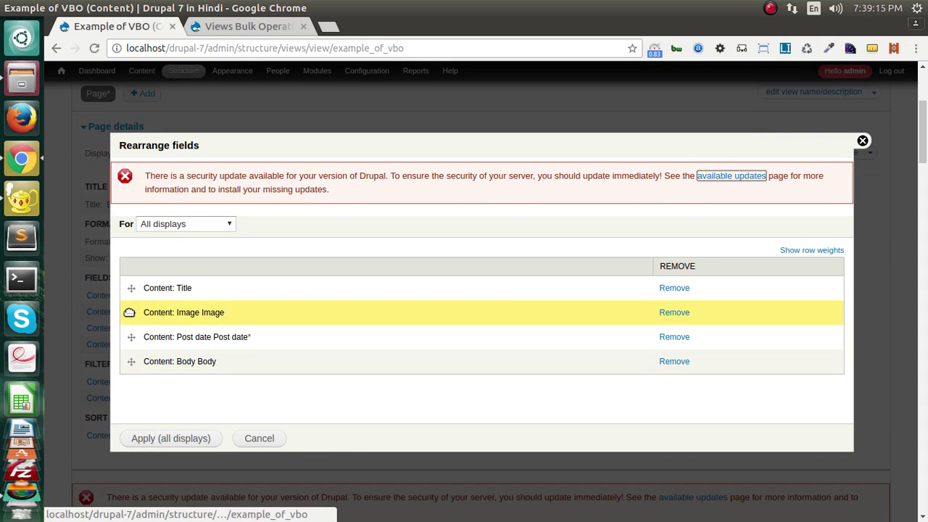
pyautogui.moveTo(129, 313); pyautogui.dragTo(132, 353)
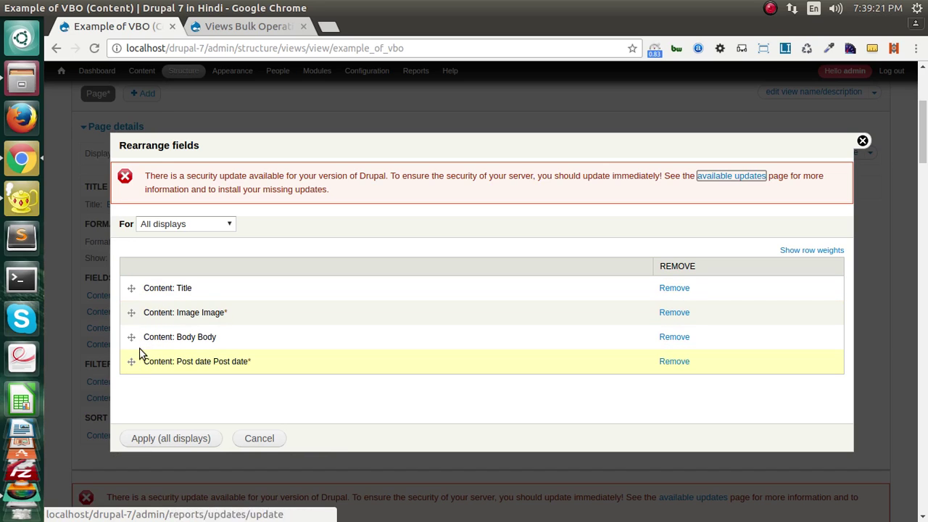
pyautogui.click(133, 338)
pyautogui.click(166, 439)
# Change the view's format to Table for all displays and apply the default table style options
pyautogui.scroll(-7, 327, 389)
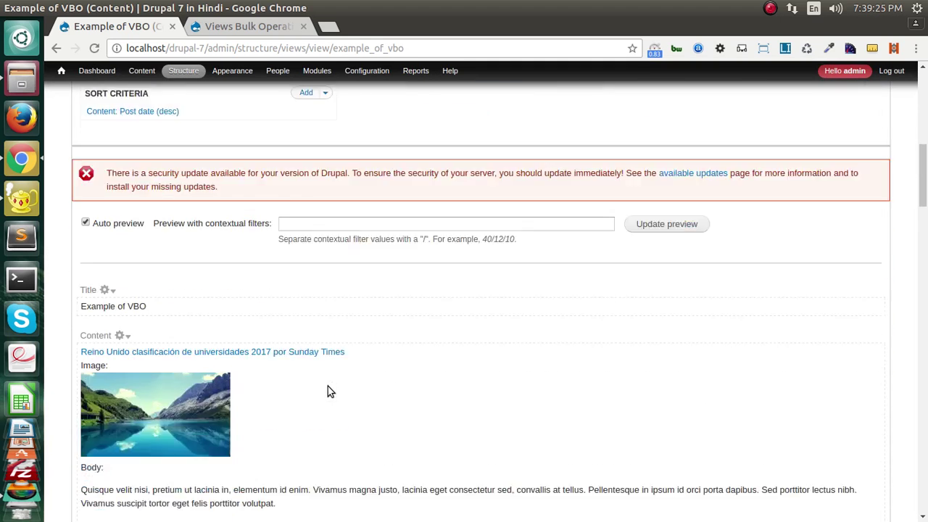
pyautogui.scroll(7, 327, 392)
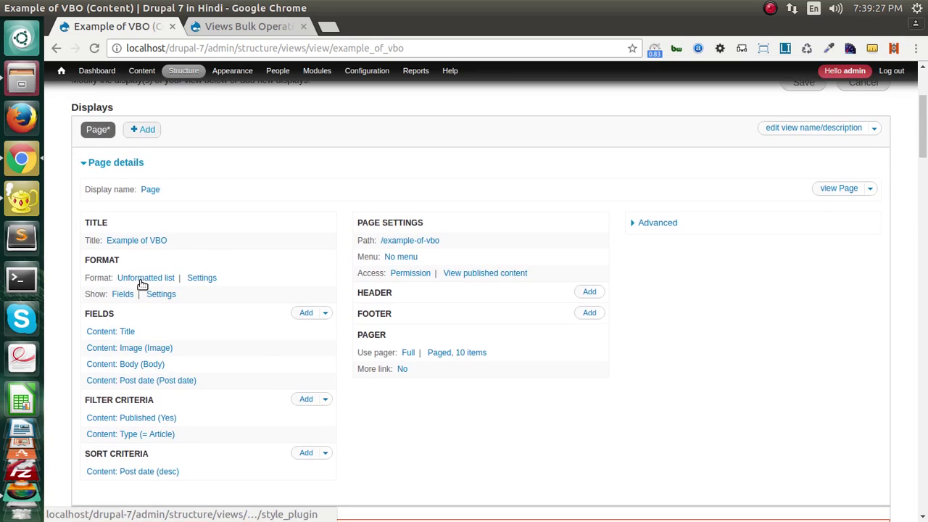
pyautogui.click(143, 279)
pyautogui.click(250, 315)
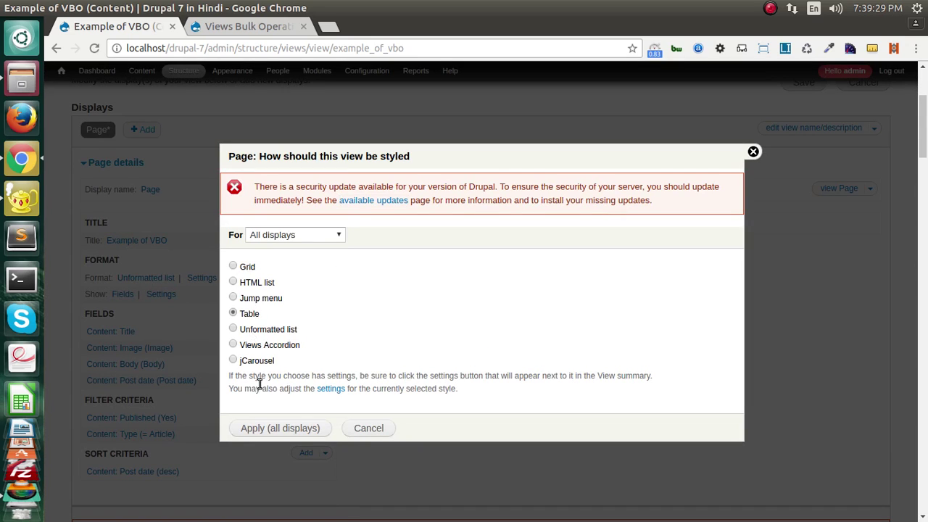
pyautogui.click(271, 424)
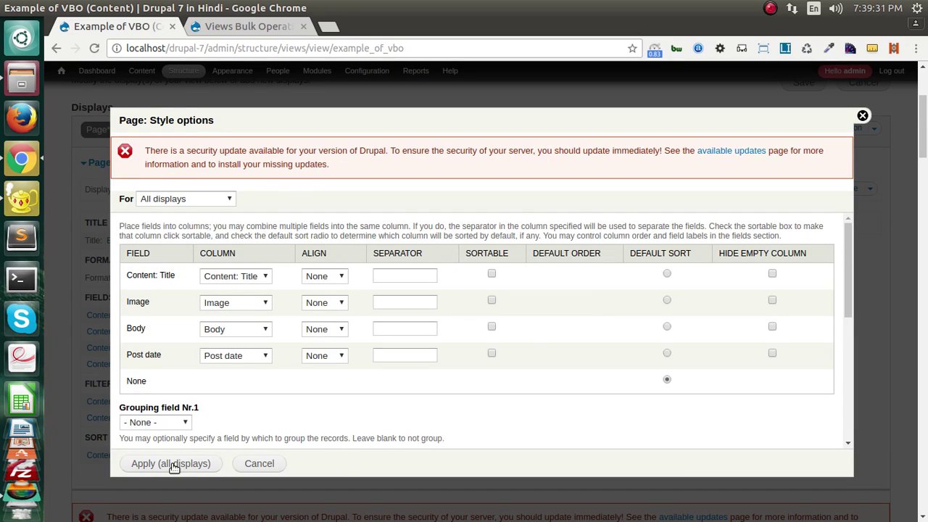
pyautogui.click(170, 464)
# Check the table preview, and add the Bulk operations: Content field to all displays of the view
pyautogui.scroll(-8, 182, 446)
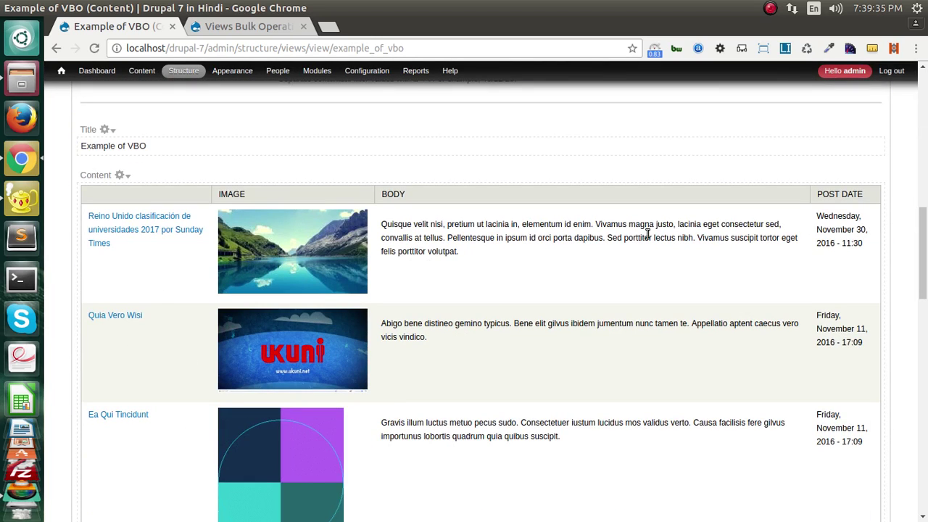
pyautogui.scroll(-3, 95, 373)
pyautogui.scroll(14, 94, 373)
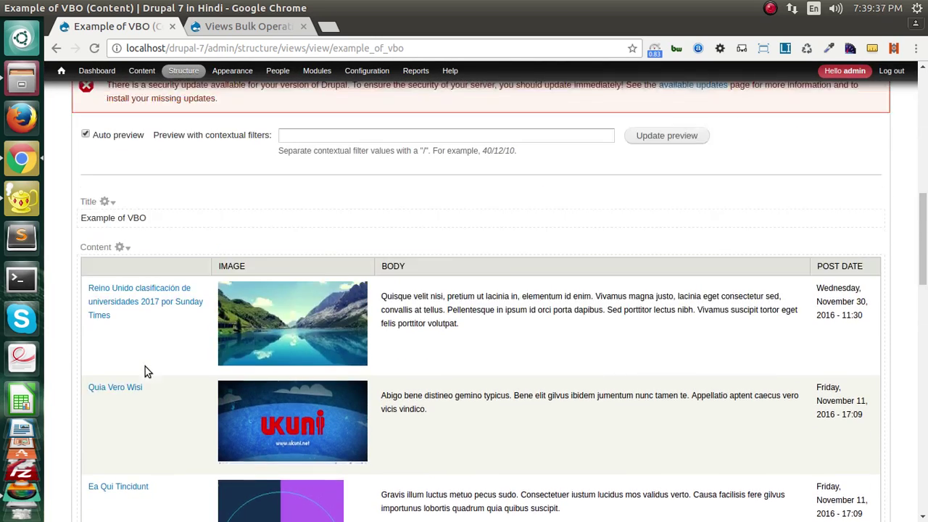
pyautogui.click(304, 224)
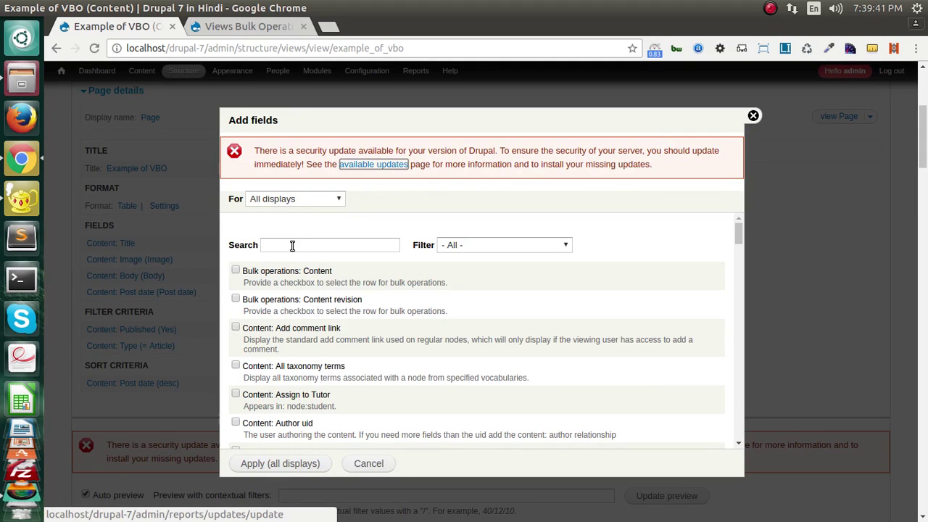
pyautogui.click(262, 273)
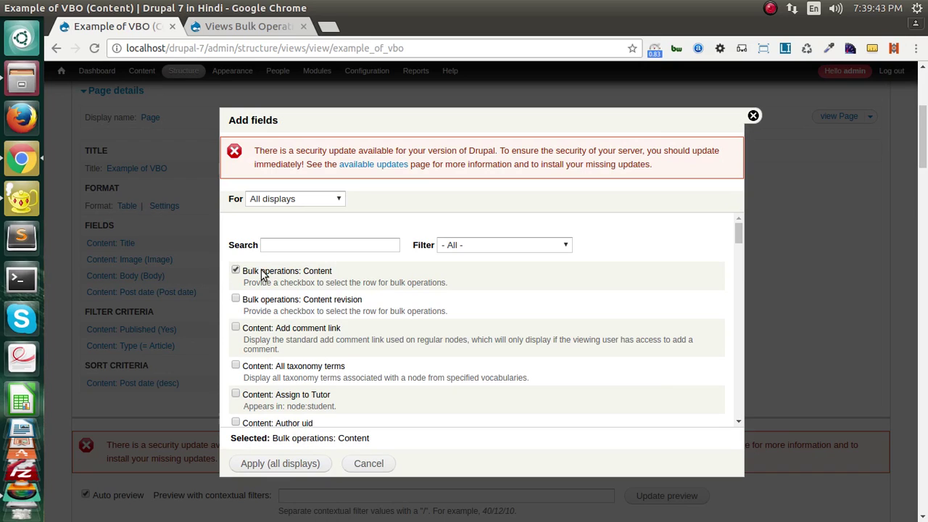
pyautogui.click(269, 464)
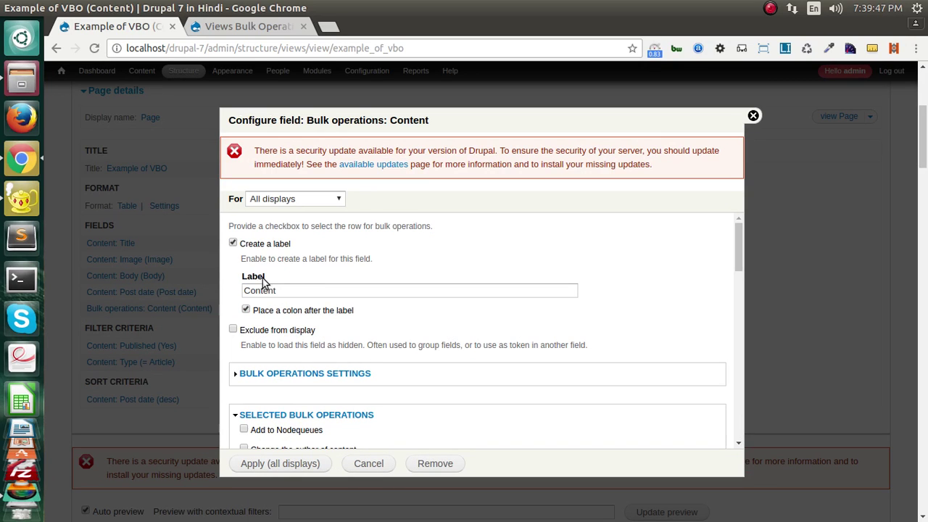
# Examine the options in the field's bulk operations settings section, and collapse it without changing anything
pyautogui.scroll(-2, 267, 265)
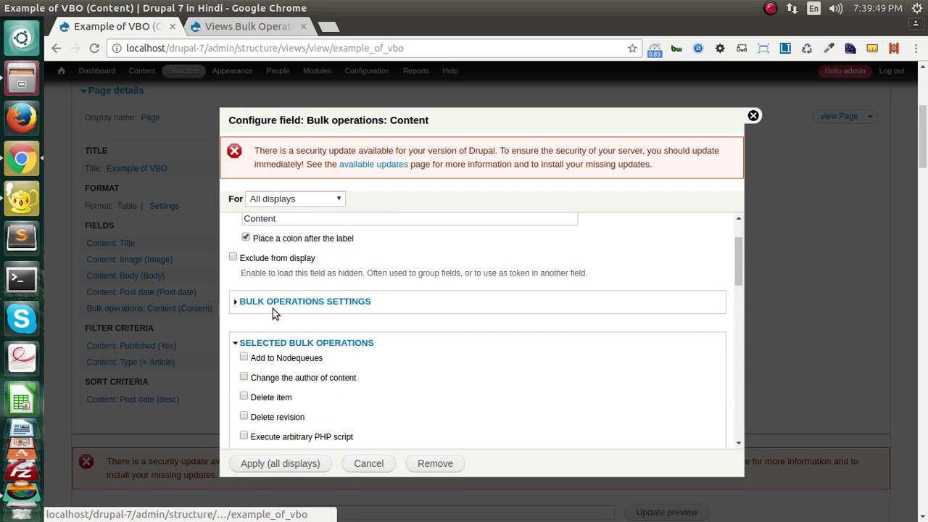
pyautogui.scroll(-2, 276, 309)
pyautogui.scroll(1, 275, 289)
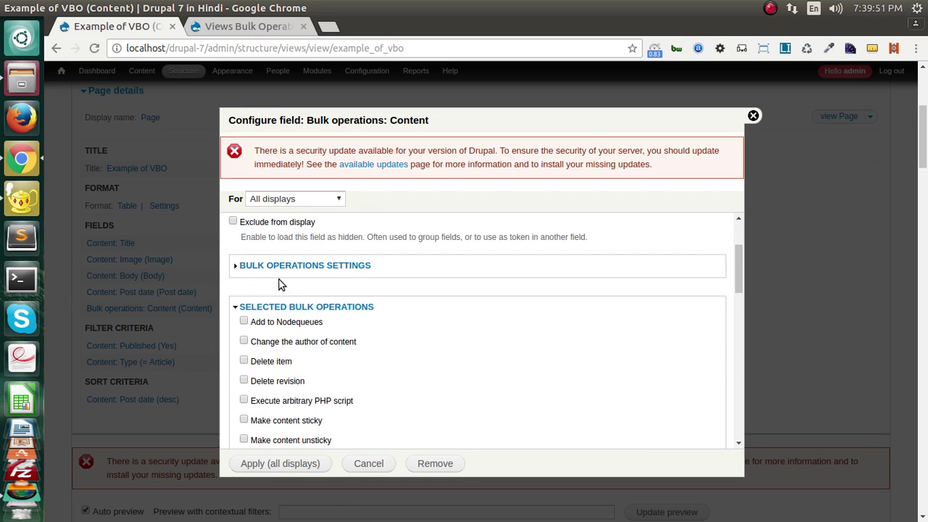
pyautogui.click(294, 266)
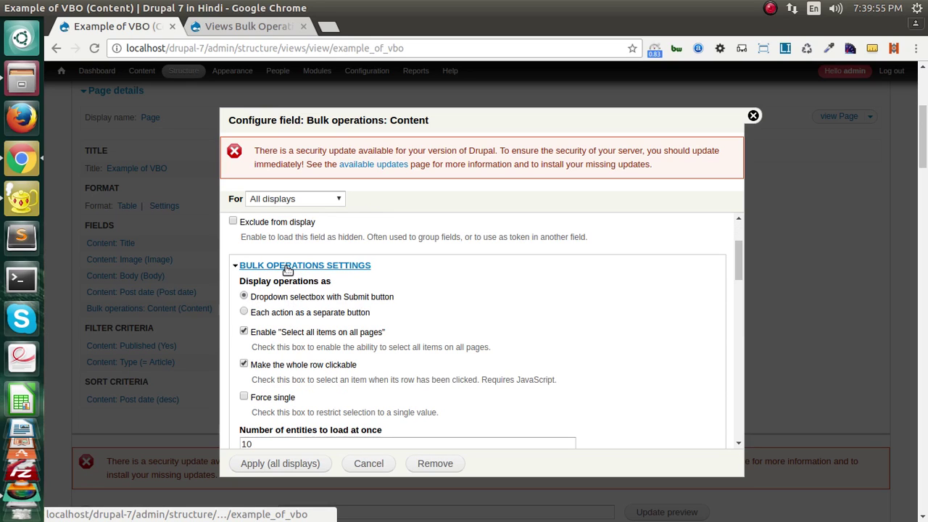
pyautogui.click(288, 269)
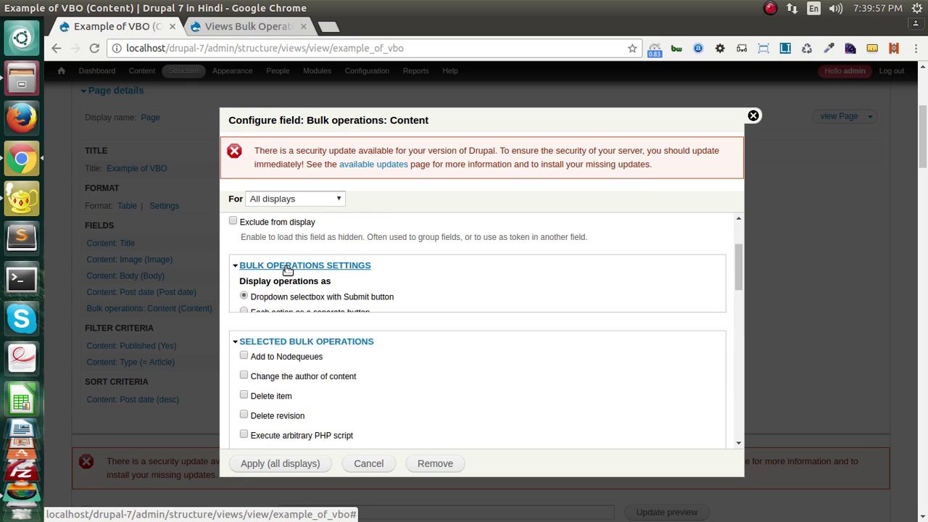
# Enable the Change the author of content and Delete item operations for the bulk operations field
pyautogui.scroll(-2, 309, 313)
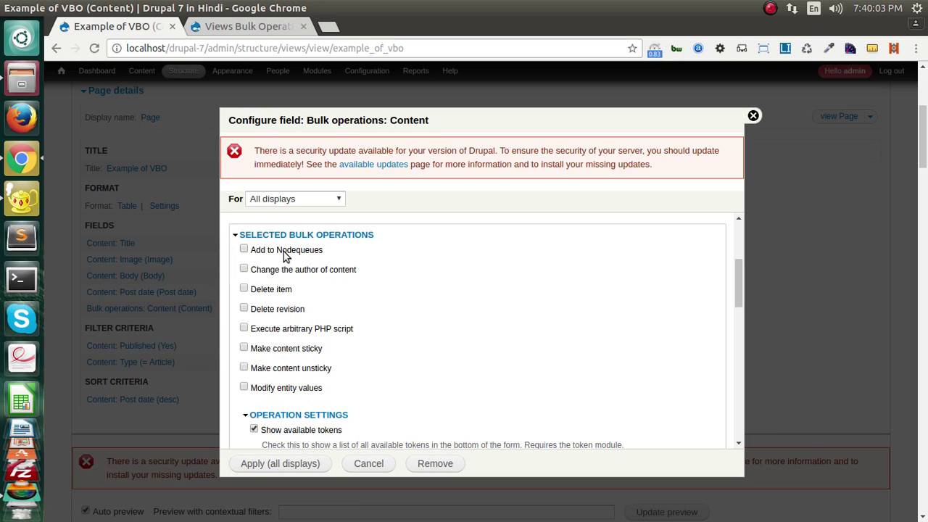
pyautogui.scroll(-1, 283, 254)
pyautogui.scroll(1, 284, 261)
pyautogui.click(288, 271)
pyautogui.scroll(-2, 335, 277)
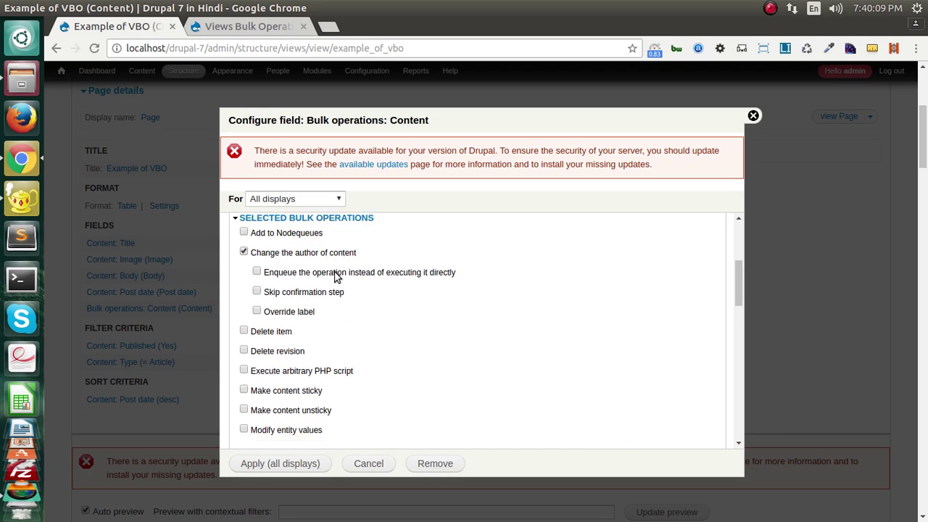
pyautogui.click(267, 313)
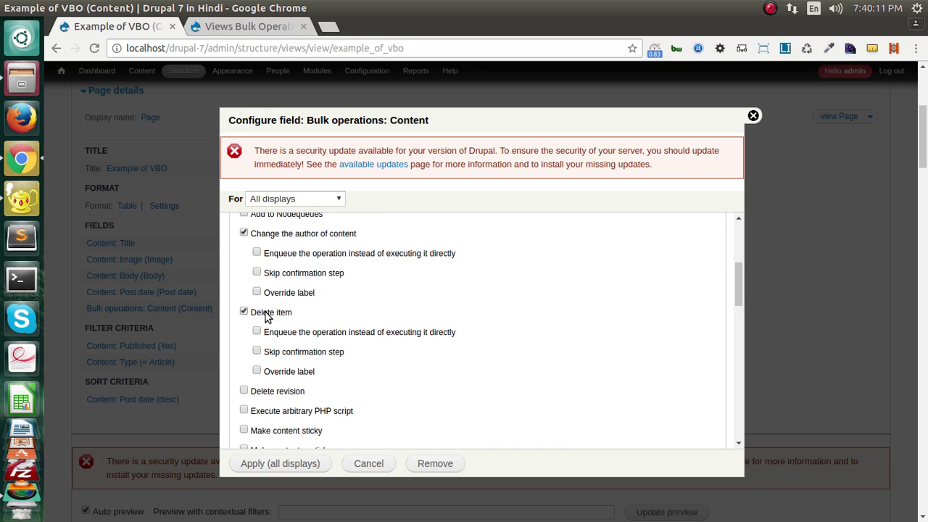
# Enable the Execute arbitrary PHP script and Modify entity values operations for the bulk operations field
pyautogui.scroll(-2, 267, 319)
pyautogui.scroll(-2, 279, 319)
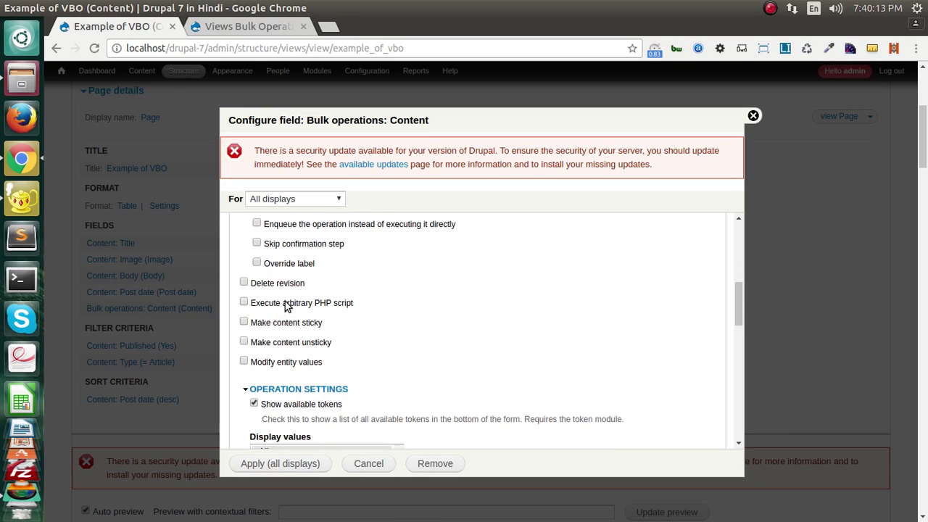
pyautogui.click(285, 302)
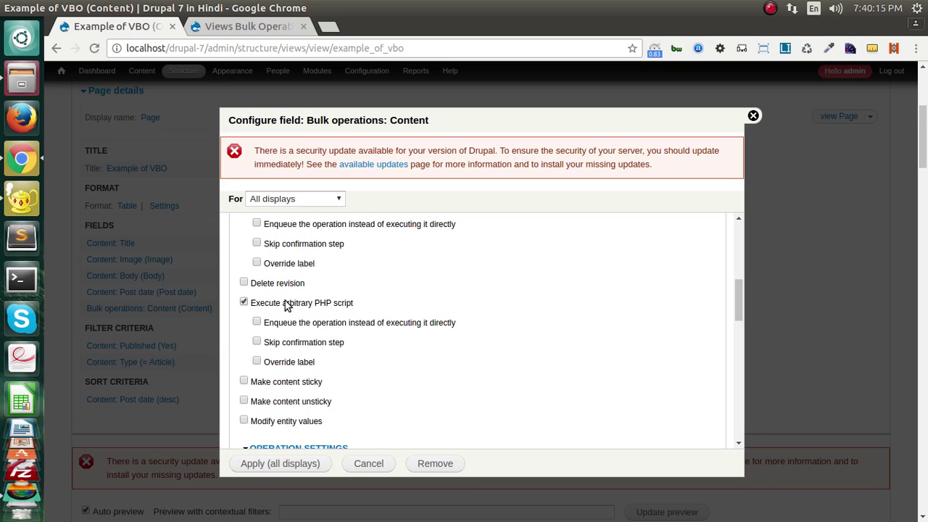
pyautogui.scroll(-1, 285, 300)
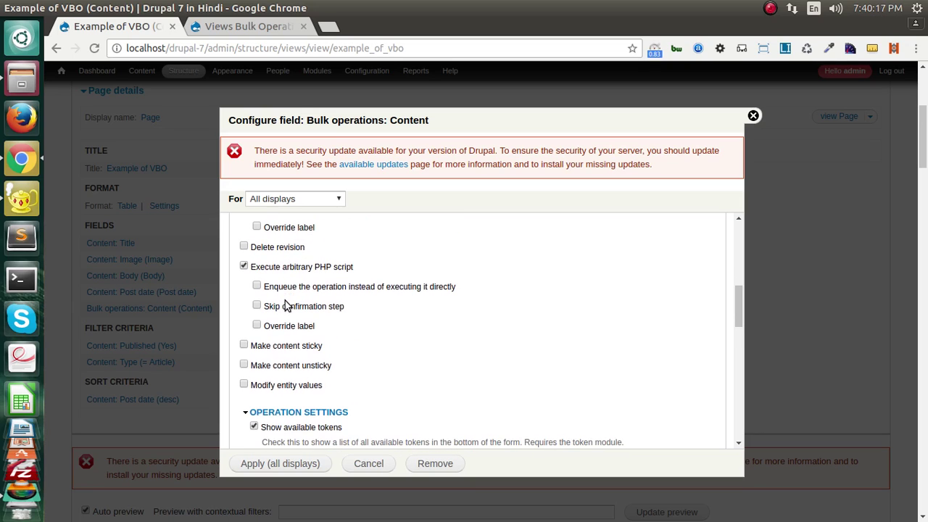
pyautogui.scroll(-1, 314, 326)
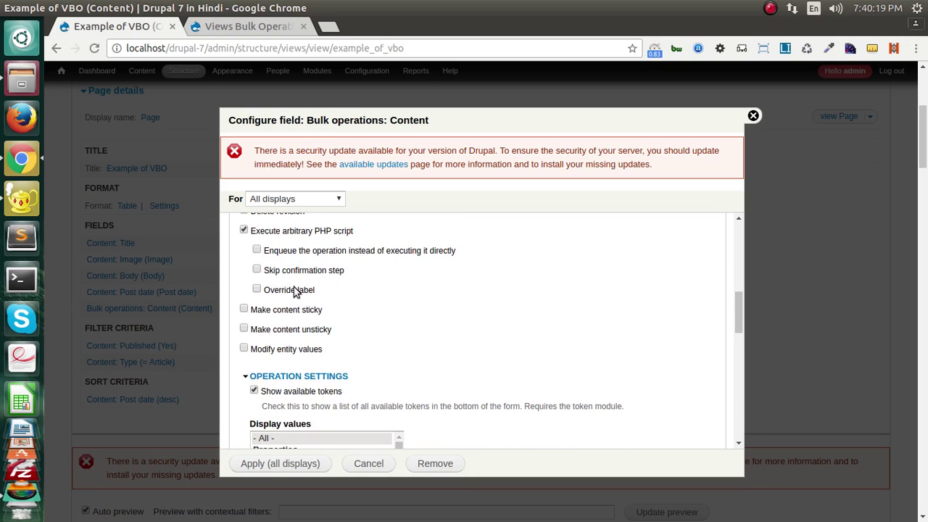
pyautogui.click(270, 350)
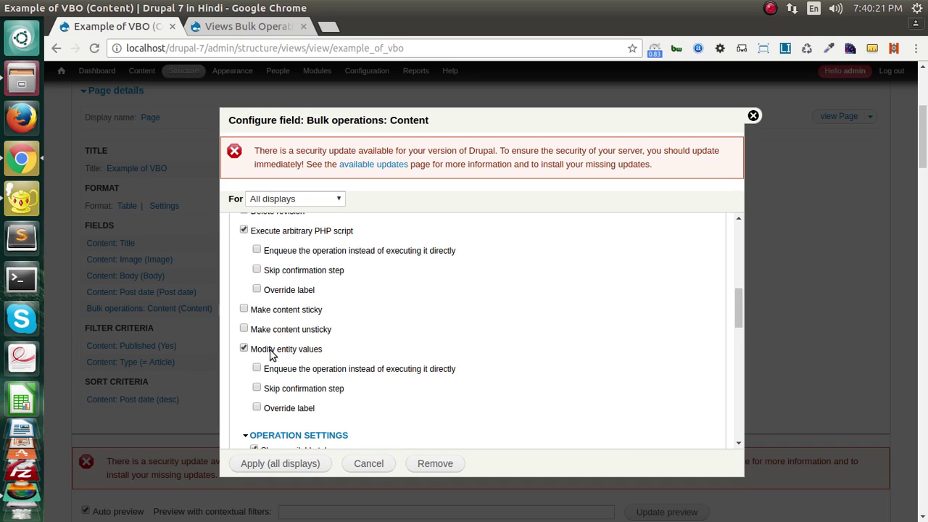
# Enable the Update node alias operation, keeping all display values for Modify entity values, and apply the field configuration to all displays
pyautogui.scroll(-2, 273, 349)
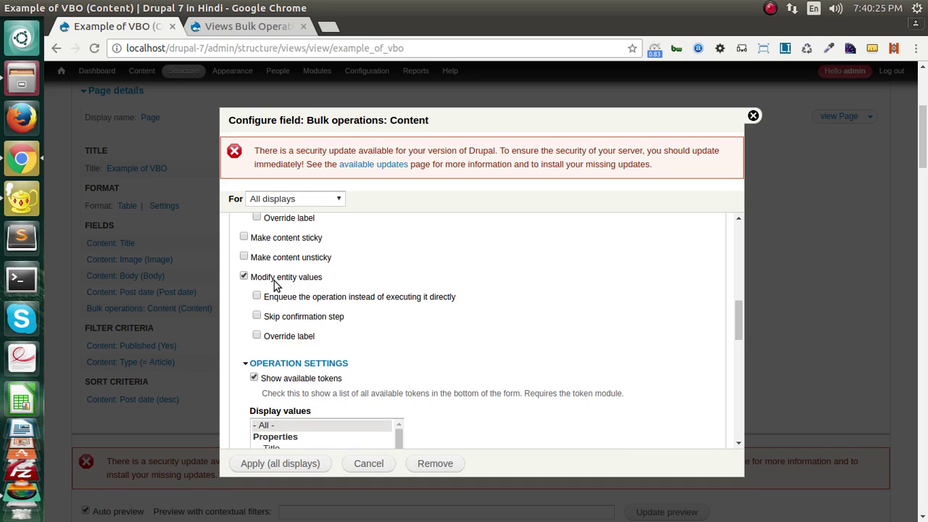
pyautogui.scroll(-1, 273, 284)
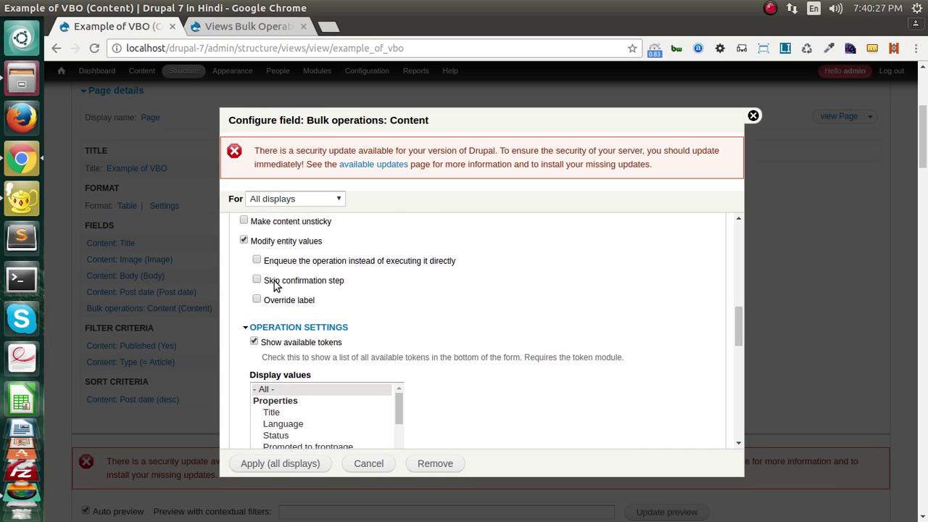
pyautogui.scroll(-5, 274, 285)
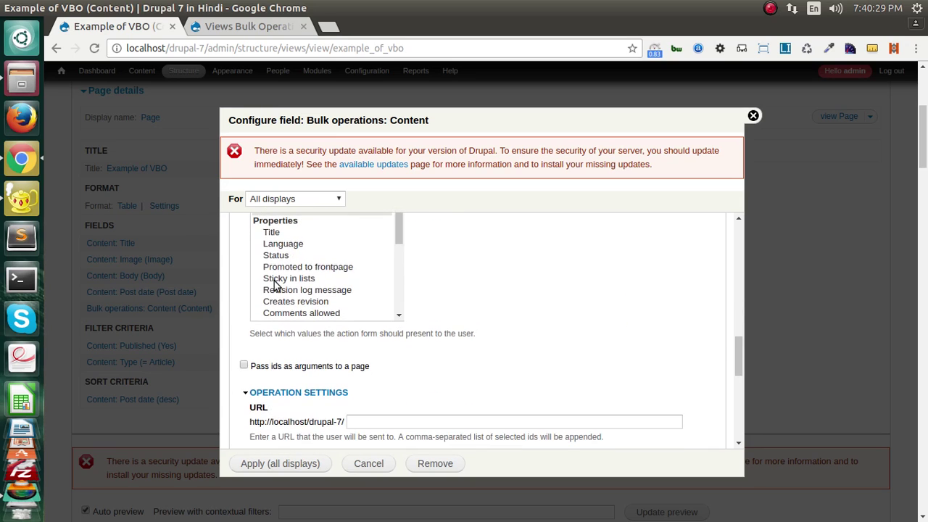
pyautogui.scroll(3, 274, 285)
pyautogui.scroll(-4, 277, 297)
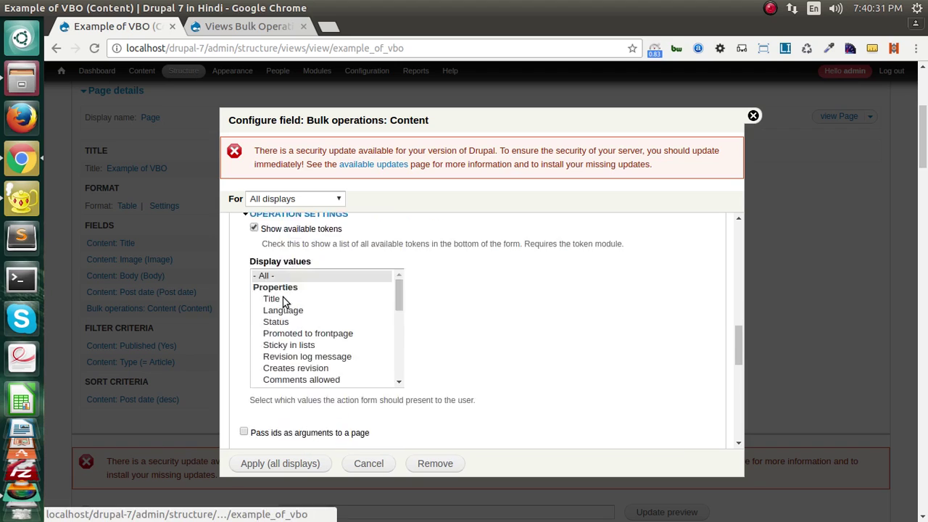
pyautogui.scroll(-6, 284, 299)
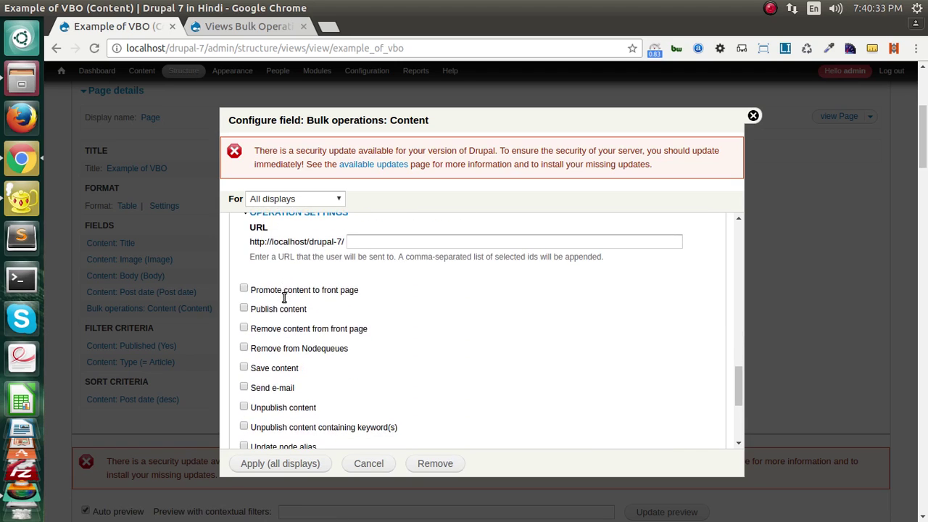
pyautogui.click(274, 376)
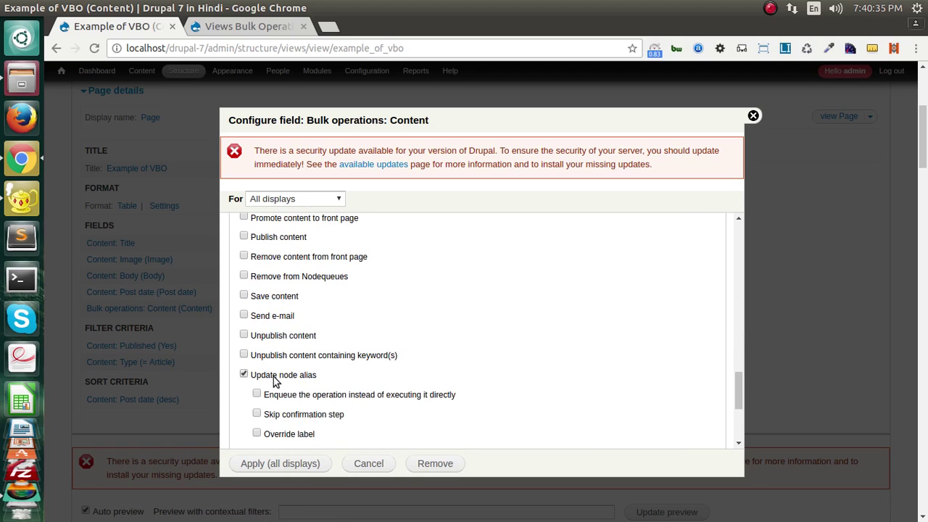
pyautogui.scroll(-1, 284, 370)
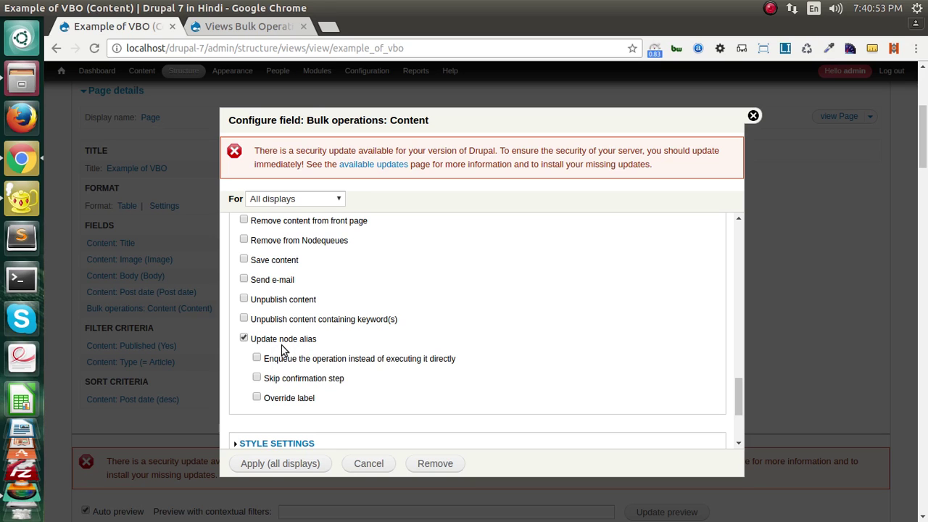
pyautogui.click(263, 464)
# Check the list of available operations in the preview without choosing one, and save the view
pyautogui.scroll(-10, 393, 379)
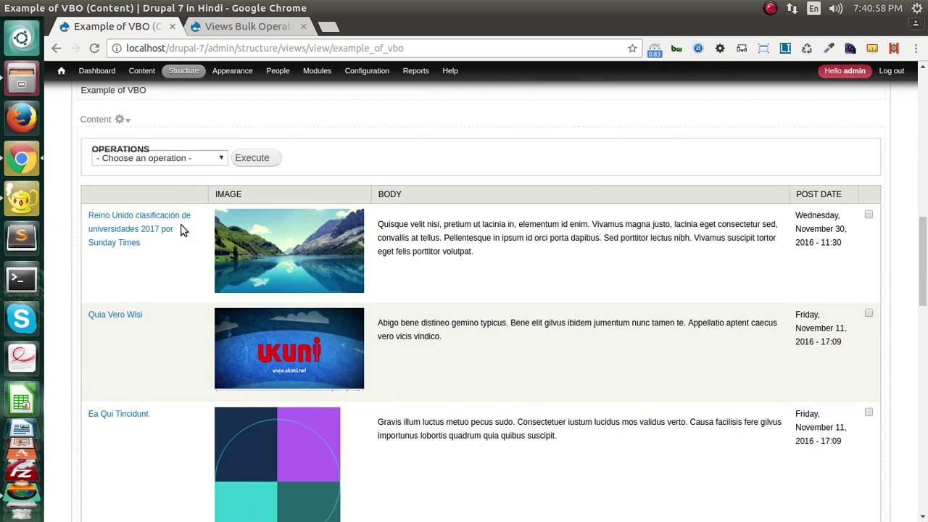
pyautogui.click(167, 156)
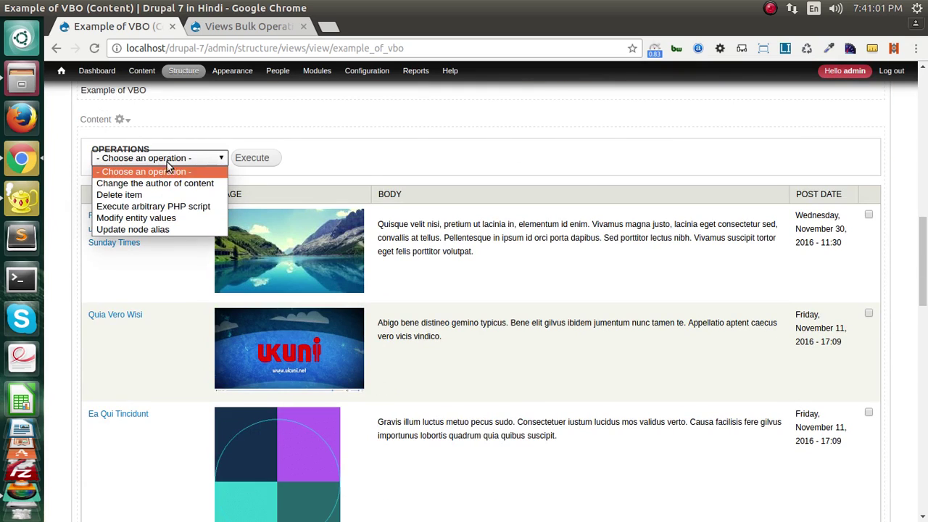
pyautogui.click(445, 124)
pyautogui.scroll(10, 448, 166)
pyautogui.scroll(3, 513, 187)
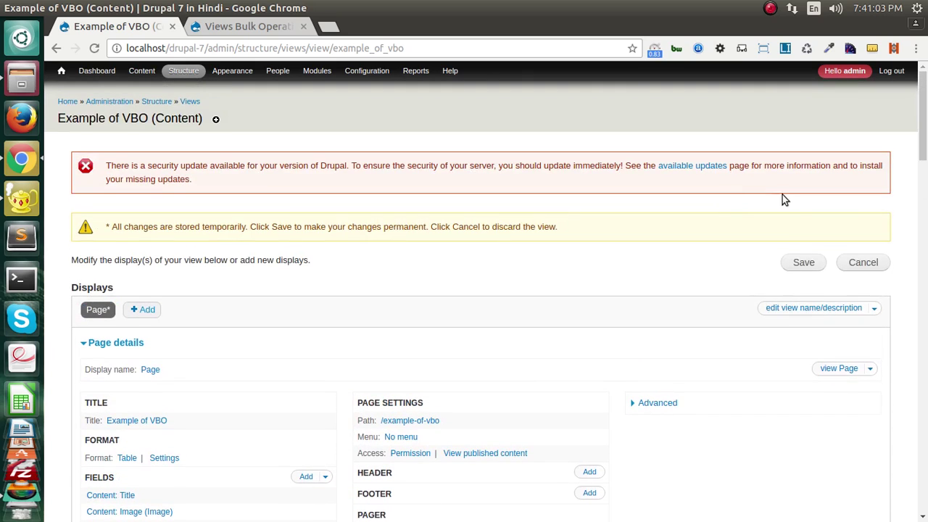
pyautogui.click(798, 263)
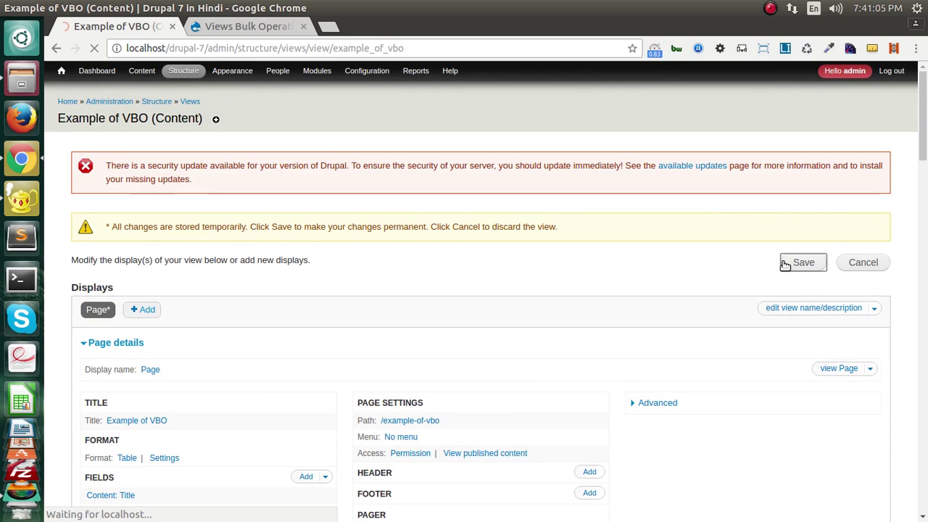
# Open the view's page in a new browser tab and examine its operations selector and article table
pyautogui.middleClick(833, 368)
pyautogui.click(249, 29)
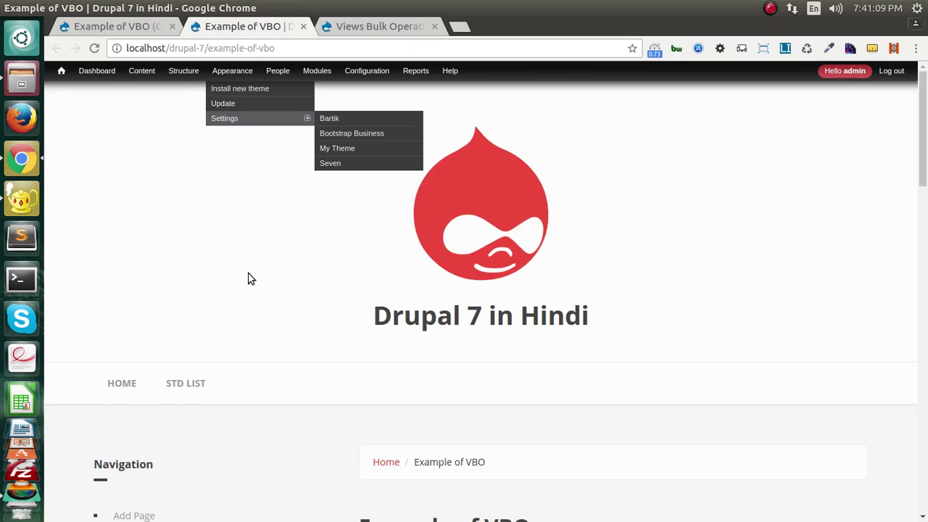
pyautogui.scroll(-5, 248, 279)
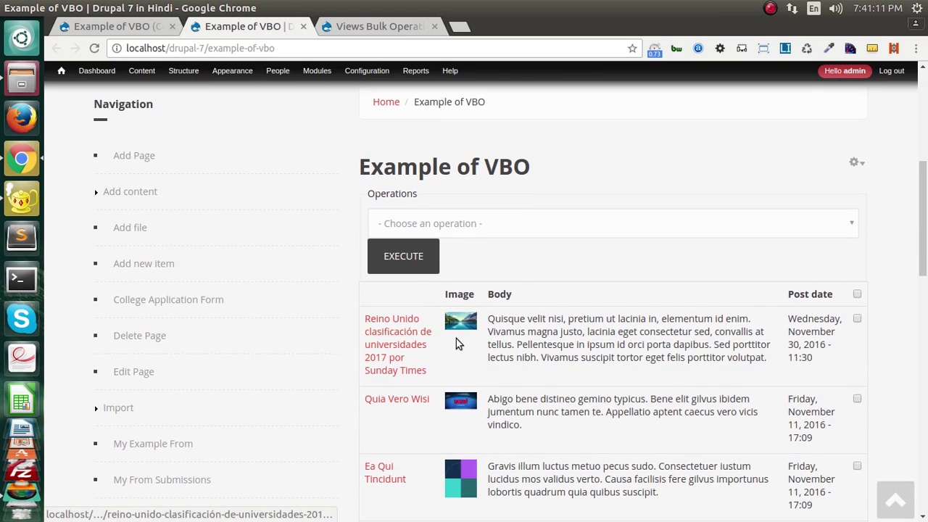
pyautogui.scroll(-3, 456, 402)
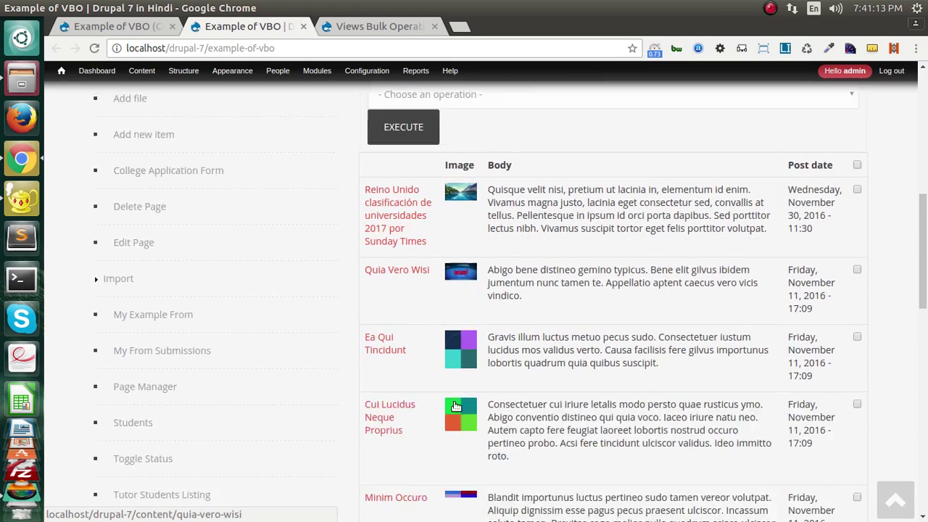
pyautogui.scroll(6, 471, 377)
pyautogui.scroll(2, 471, 372)
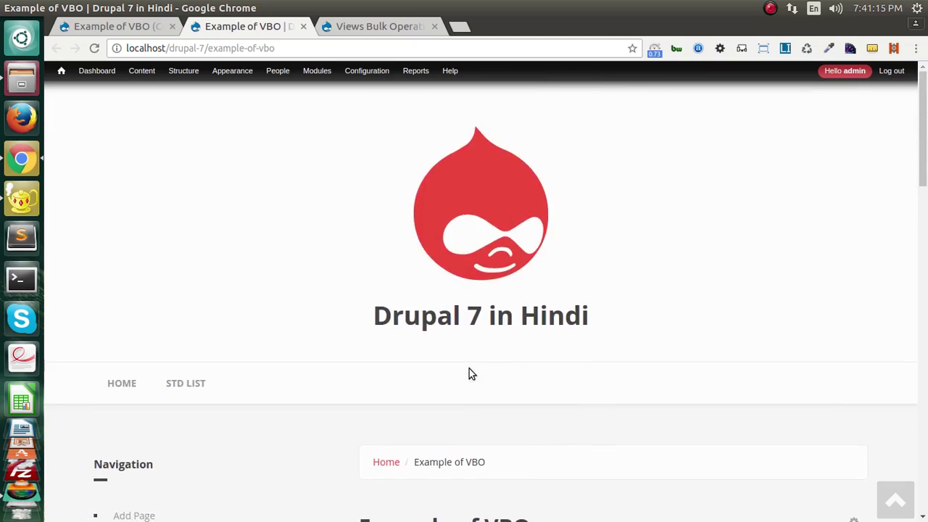
pyautogui.scroll(-8, 468, 369)
pyautogui.scroll(-2, 457, 312)
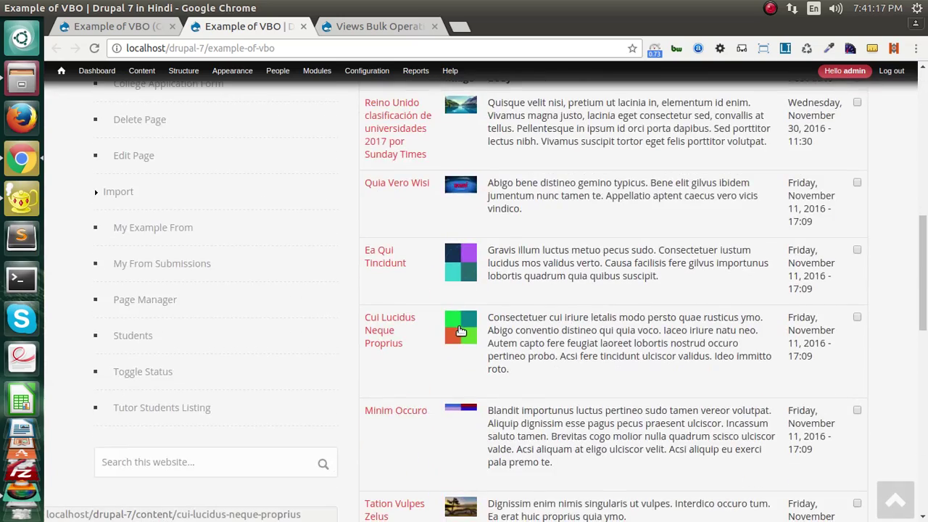
pyautogui.scroll(2, 458, 327)
pyautogui.scroll(4, 458, 328)
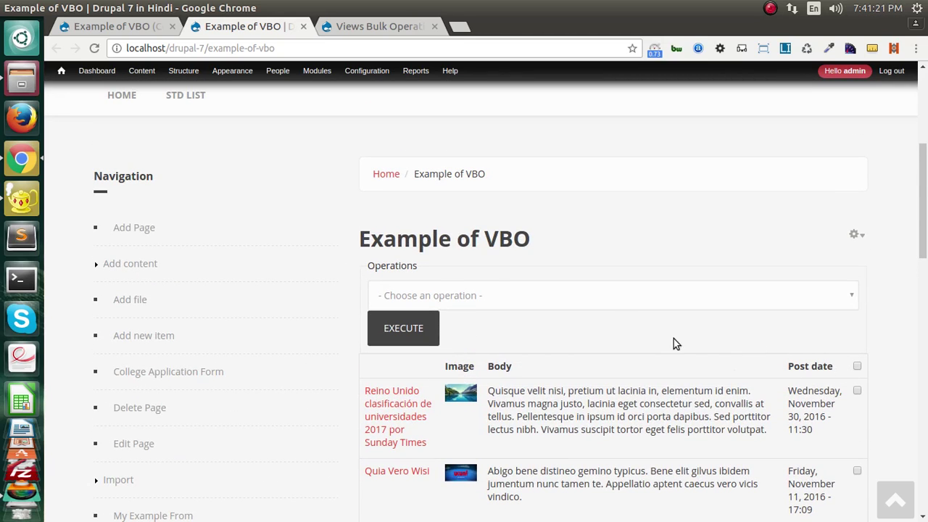
# Return to the browser tab with the editing page of the Example of VBO view
pyautogui.moveTo(415, 71)
pyautogui.click(355, 26)
pyautogui.click(120, 32)
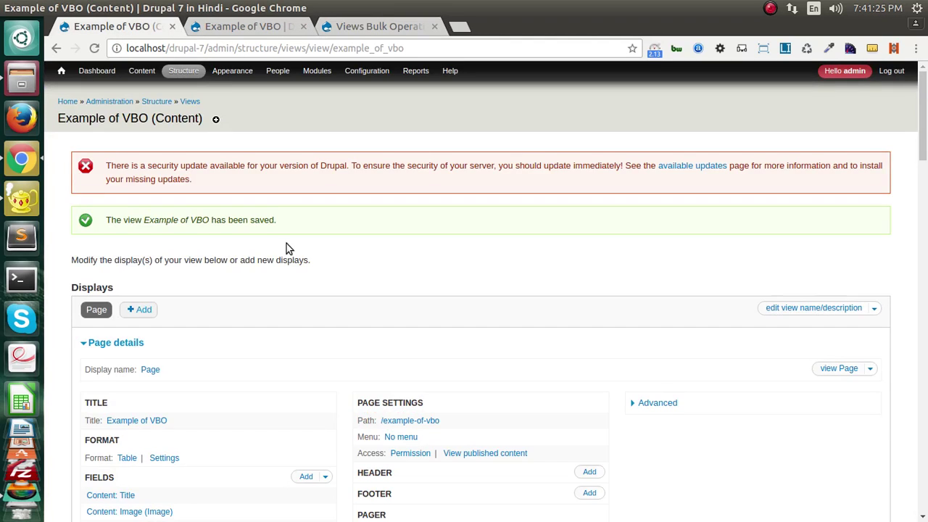
# Move the Bulk operations: Content field to the first place in the view's field order and save the view
pyautogui.scroll(-3, 249, 383)
pyautogui.click(329, 299)
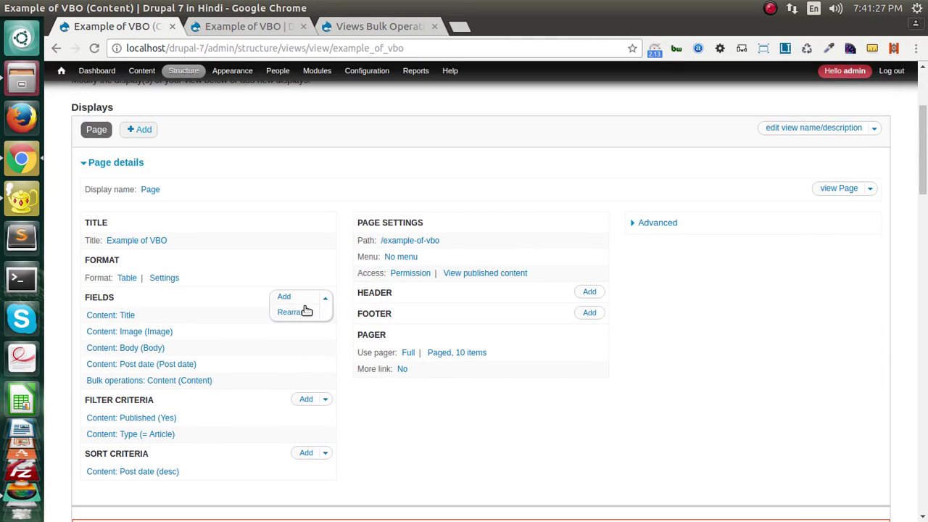
pyautogui.click(298, 311)
pyautogui.moveTo(131, 373); pyautogui.dragTo(121, 276)
pyautogui.click(160, 450)
pyautogui.scroll(3, 481, 324)
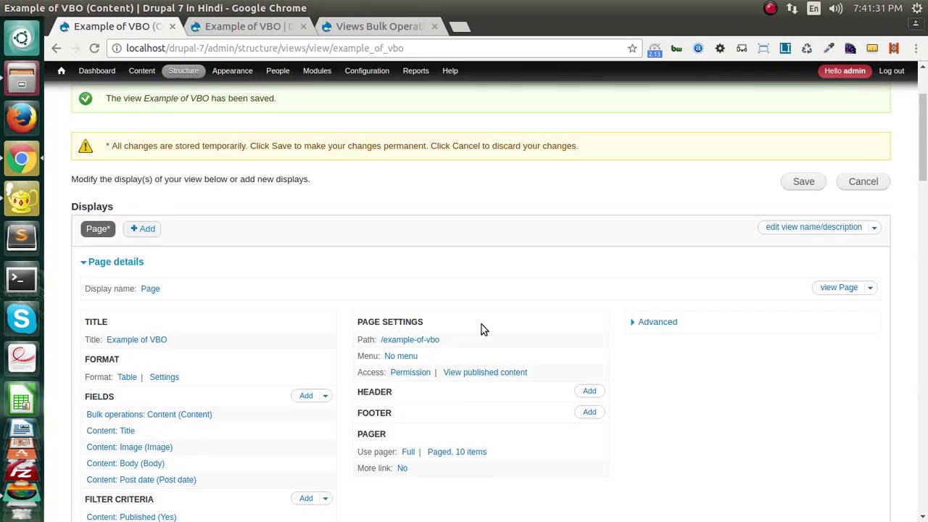
pyautogui.click(810, 301)
# Reload the view's page in its browser tab and test the select-all checkbox on the article rows, leaving none selected
pyautogui.click(258, 27)
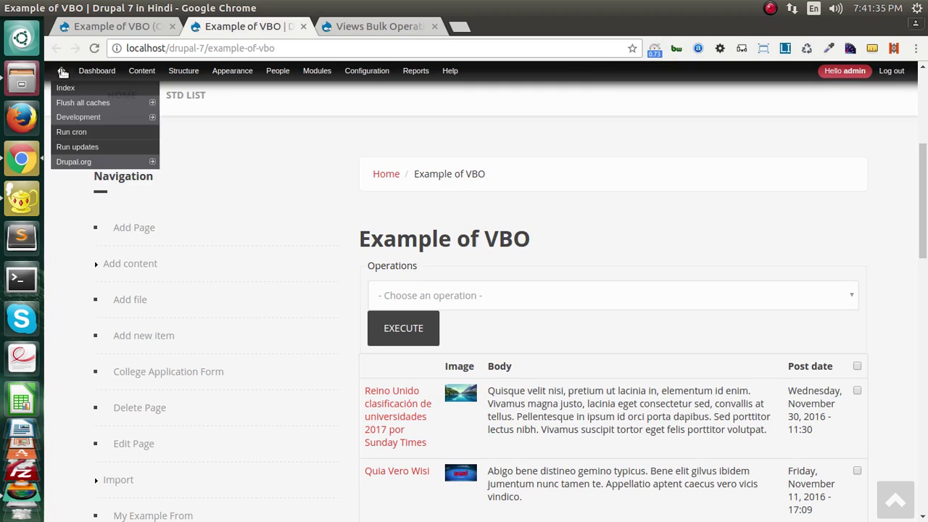
pyautogui.click(94, 48)
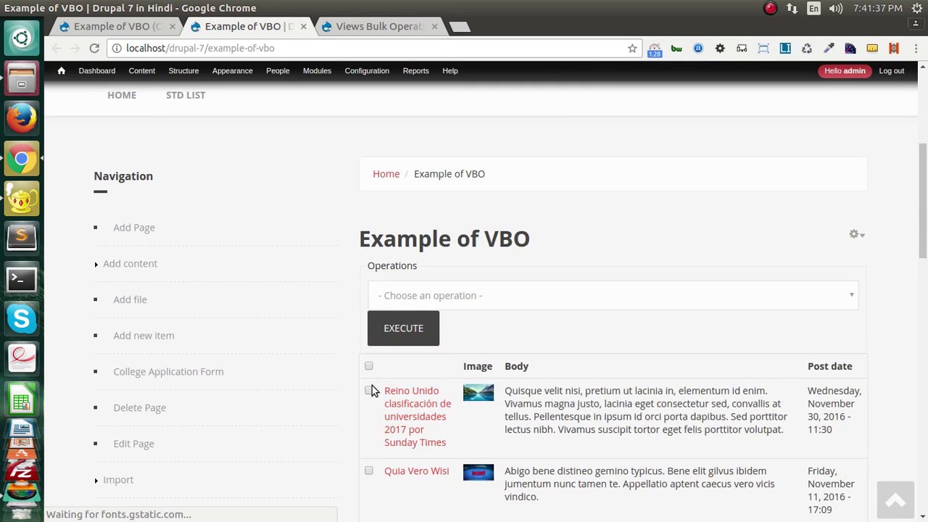
pyautogui.scroll(-2, 372, 385)
pyautogui.click(369, 294)
pyautogui.click(369, 294)
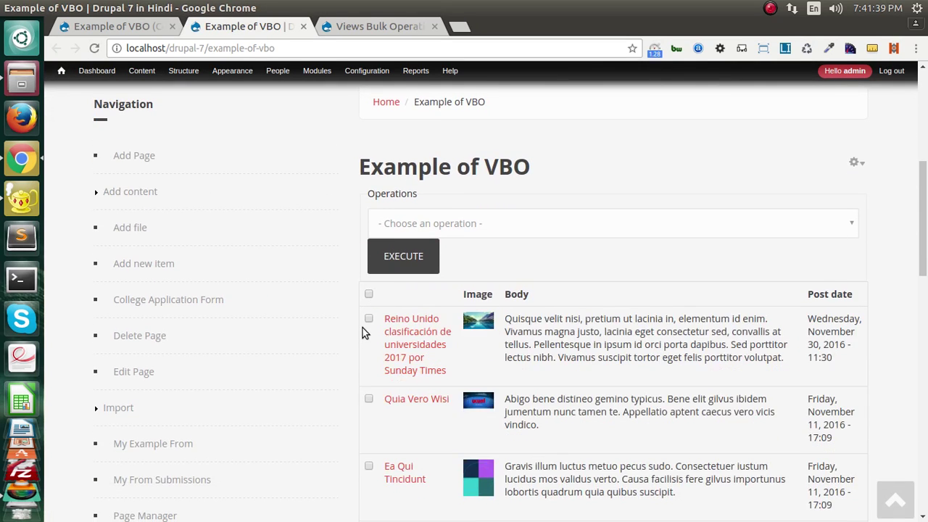
pyautogui.scroll(-5, 365, 327)
pyautogui.scroll(5, 775, 308)
pyautogui.click(368, 294)
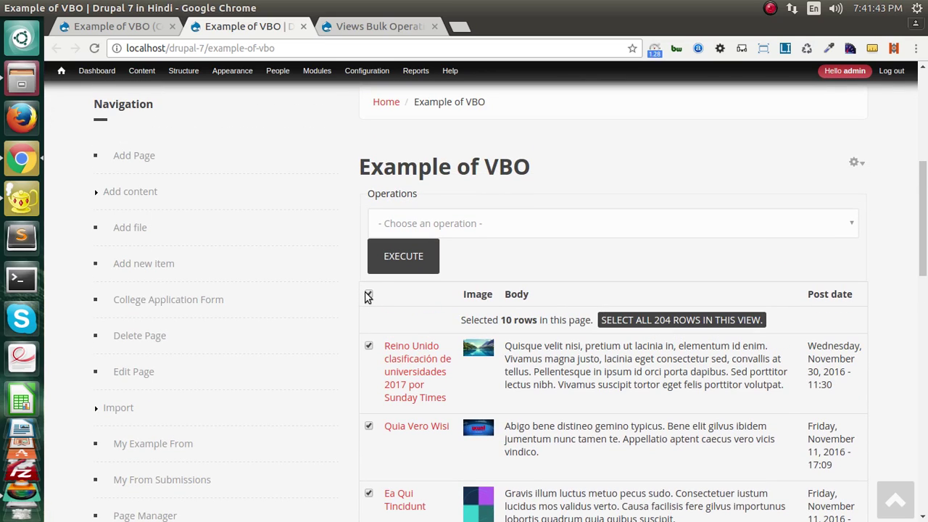
pyautogui.click(368, 295)
pyautogui.scroll(-3, 538, 333)
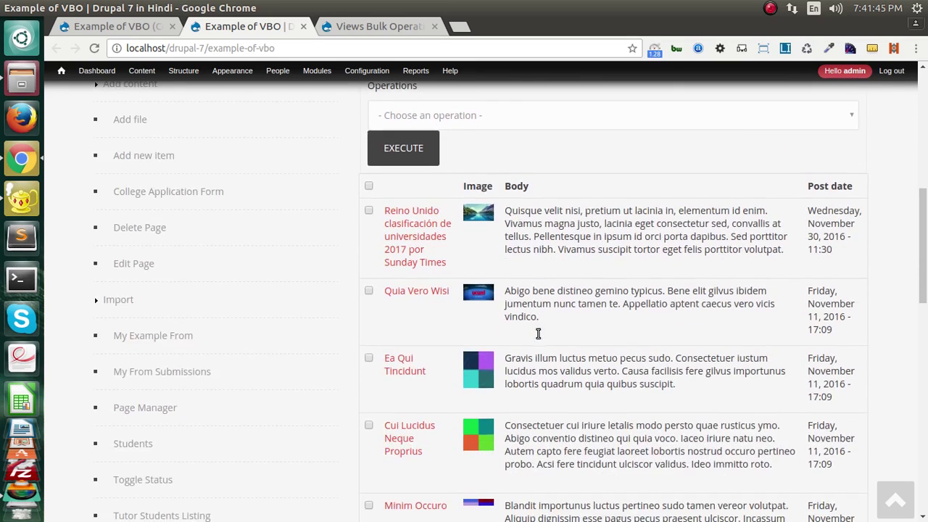
pyautogui.scroll(2, 538, 332)
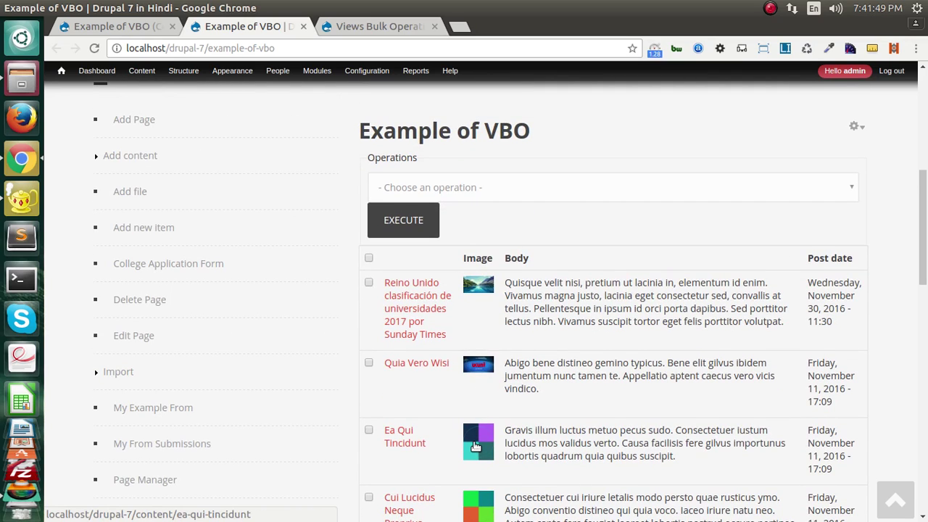
# Check the operations list without choosing one, and inspect the Ea Qui Tincidunt image's HTML attributes in the developer tools
pyautogui.click(411, 189)
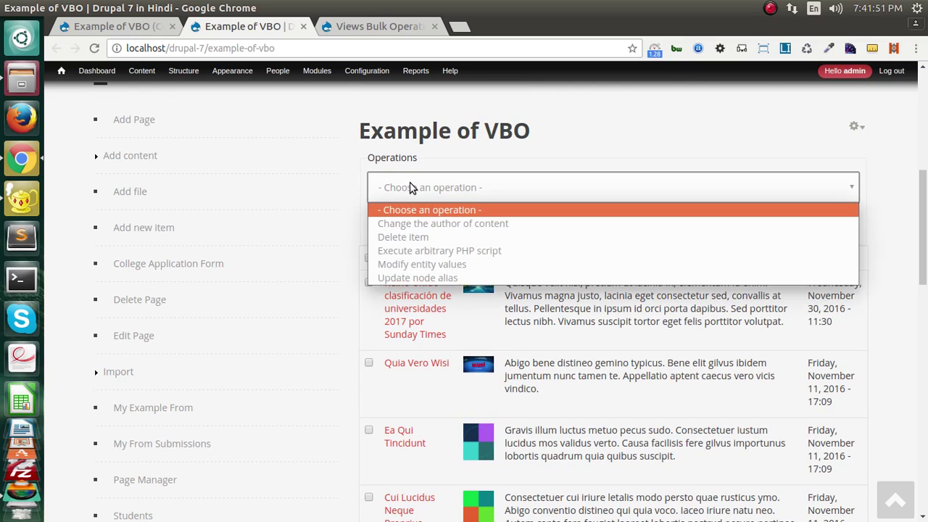
pyautogui.click(411, 189)
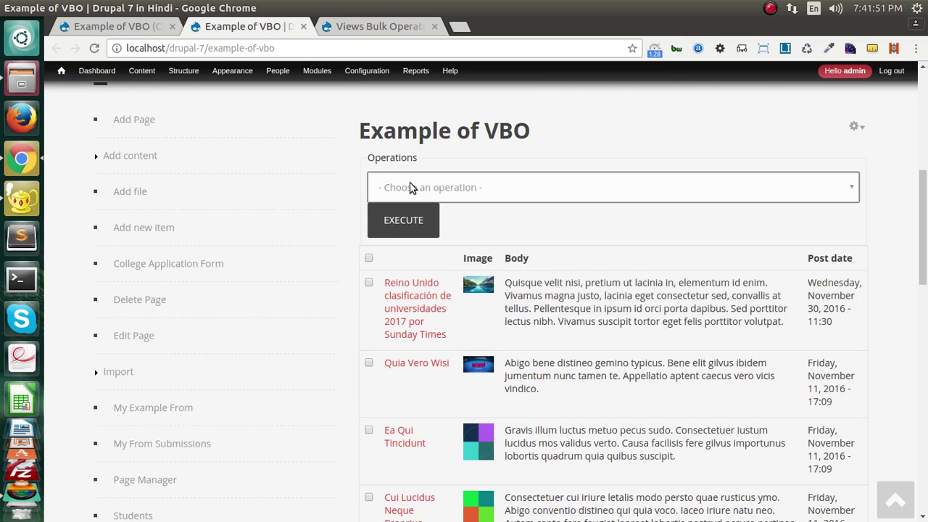
pyautogui.rightClick(475, 424)
pyautogui.click(495, 423)
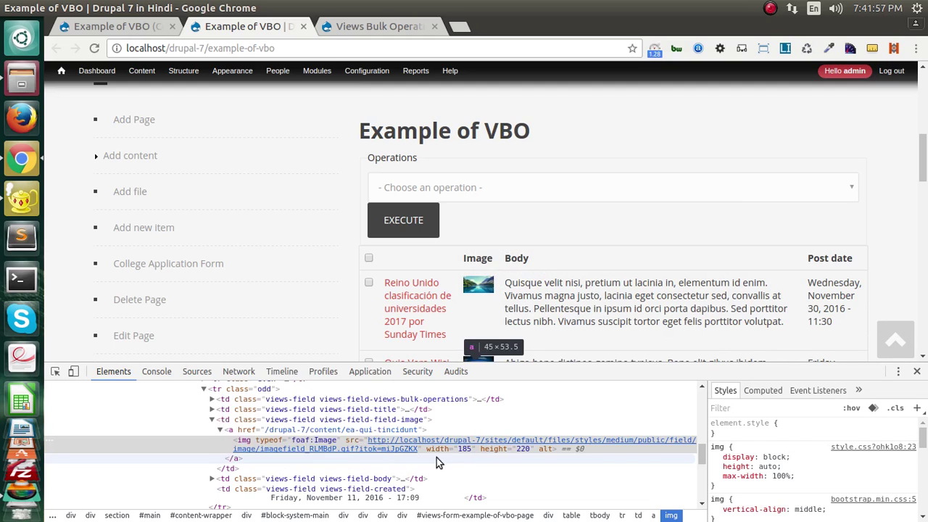
pyautogui.scroll(-1, 511, 457)
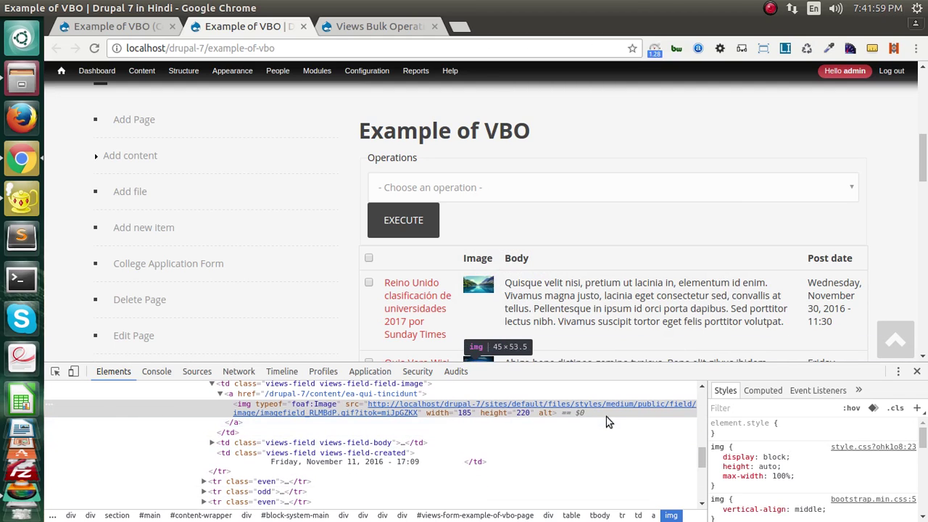
pyautogui.moveTo(458, 411)
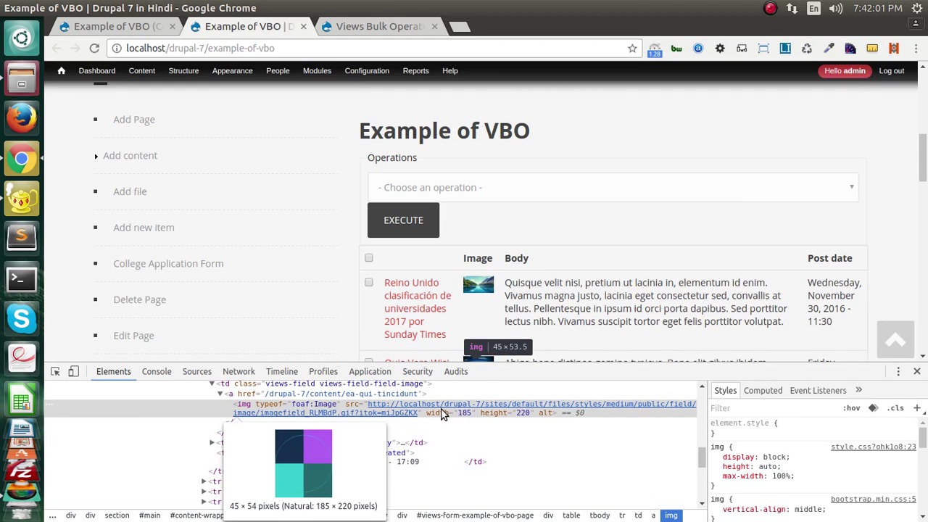
pyautogui.click(916, 371)
# Try selecting the first article, all rows on the page and all rows in the view, and clear the selection
pyautogui.click(391, 186)
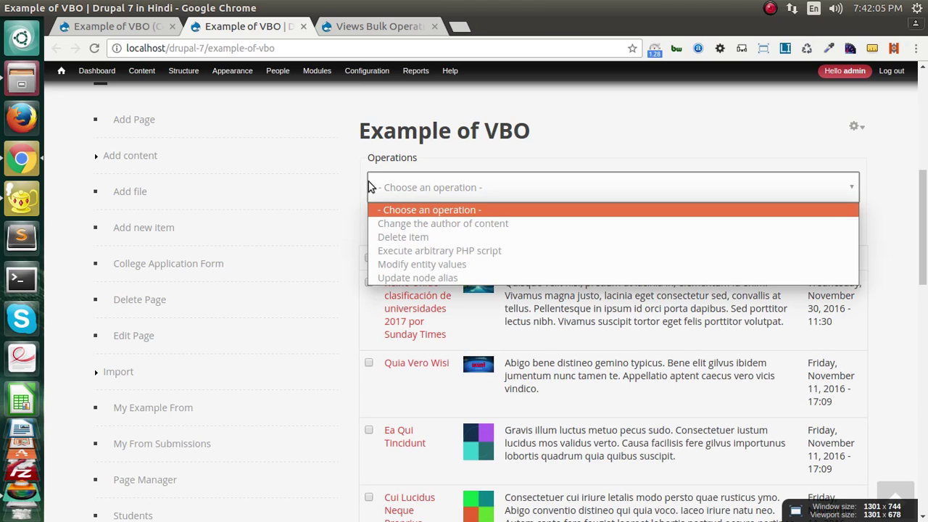
pyautogui.click(341, 169)
pyautogui.click(368, 284)
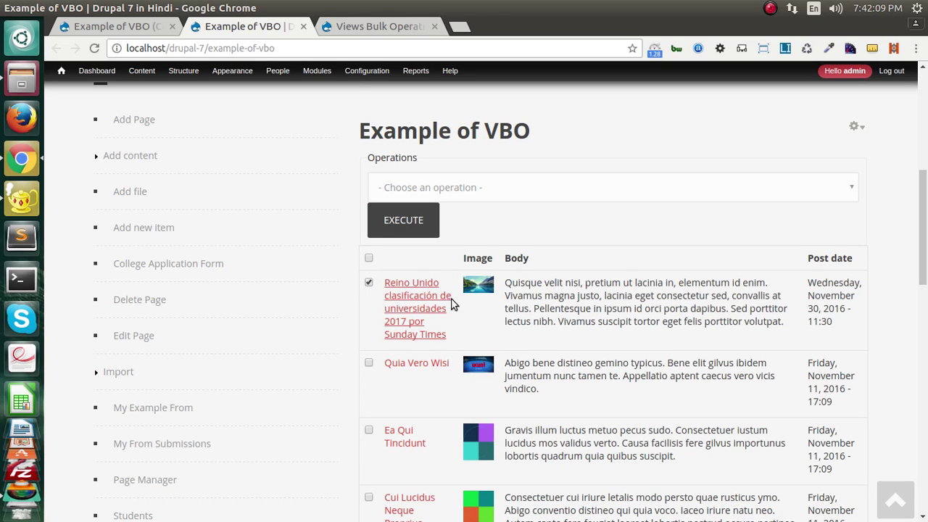
pyautogui.click(369, 259)
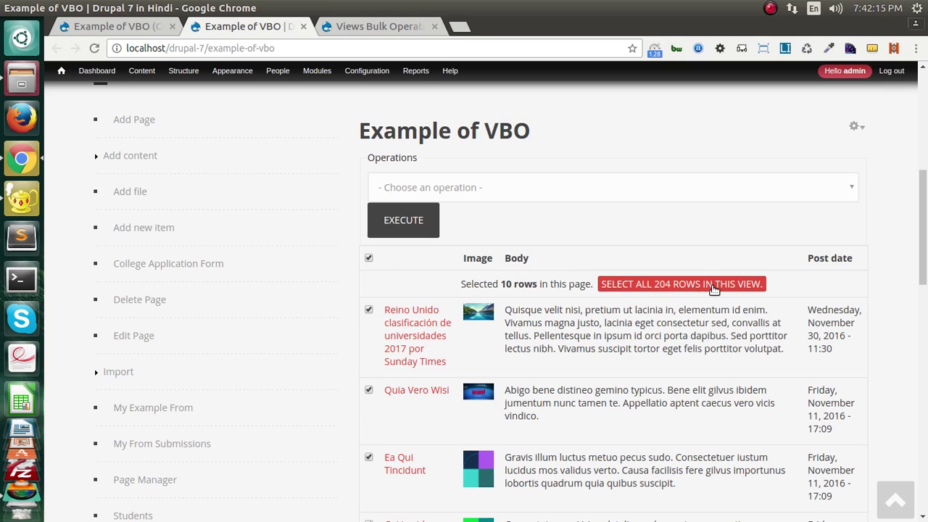
pyautogui.click(639, 284)
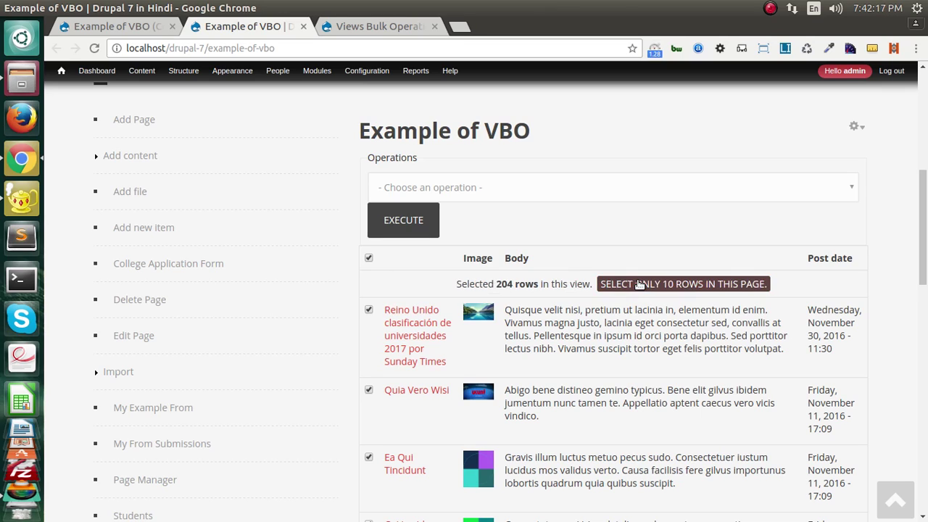
pyautogui.click(368, 259)
pyautogui.click(368, 259)
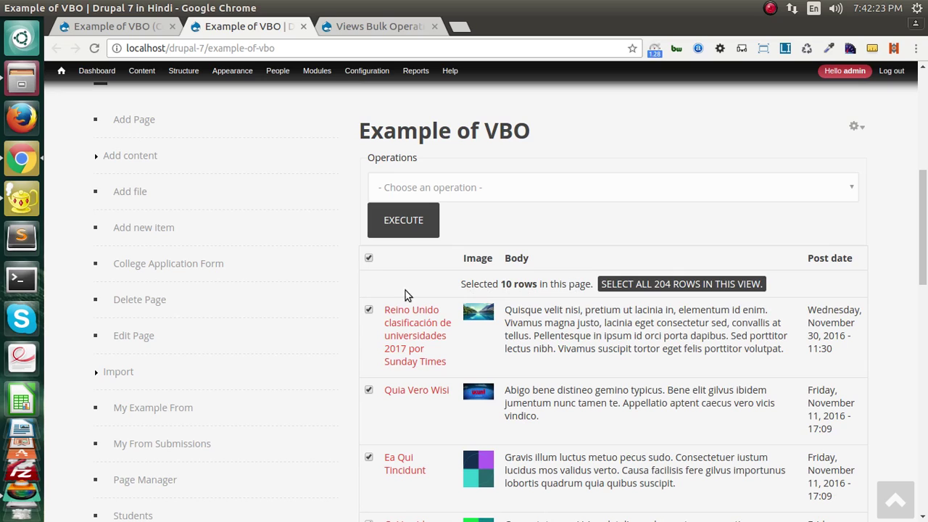
pyautogui.click(368, 259)
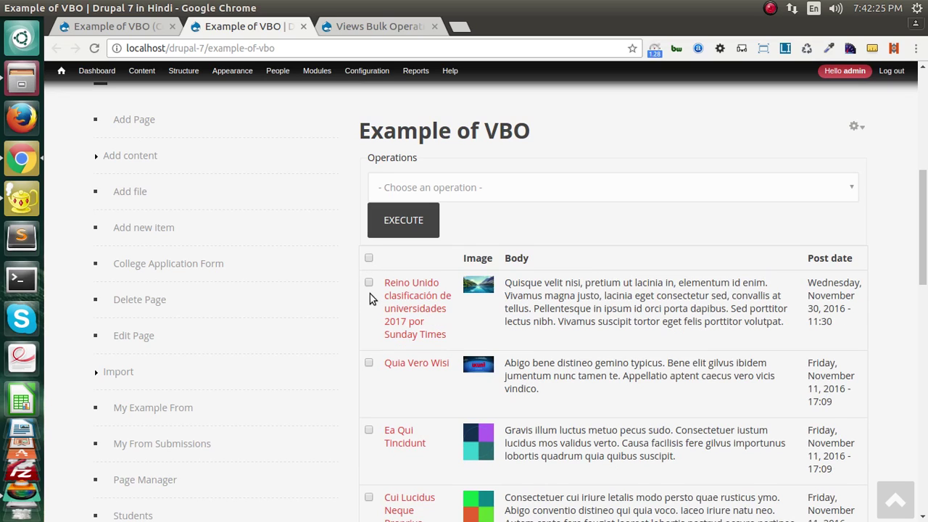
# Select the Reino Unido clasificación and Quia Vero Wisi articles and execute the Execute arbitrary PHP script operation on them
pyautogui.click(369, 364)
pyautogui.click(413, 194)
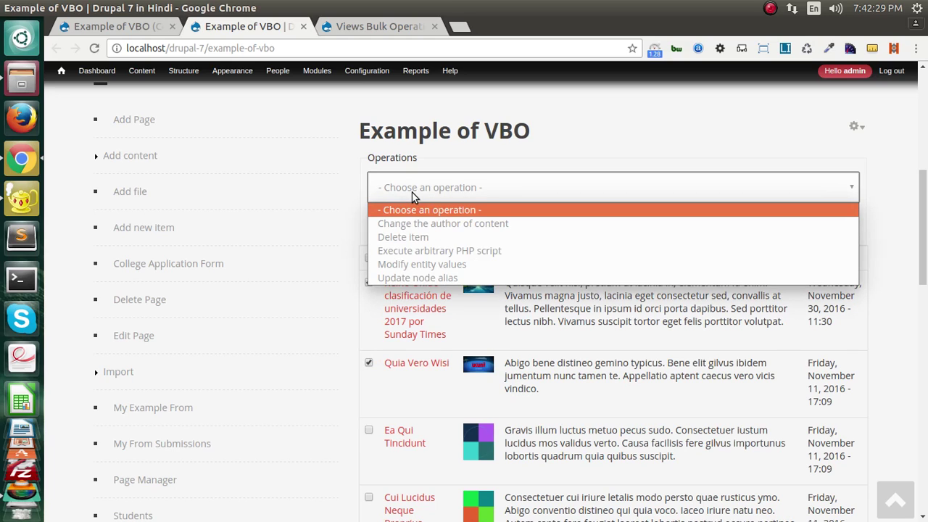
pyautogui.click(416, 249)
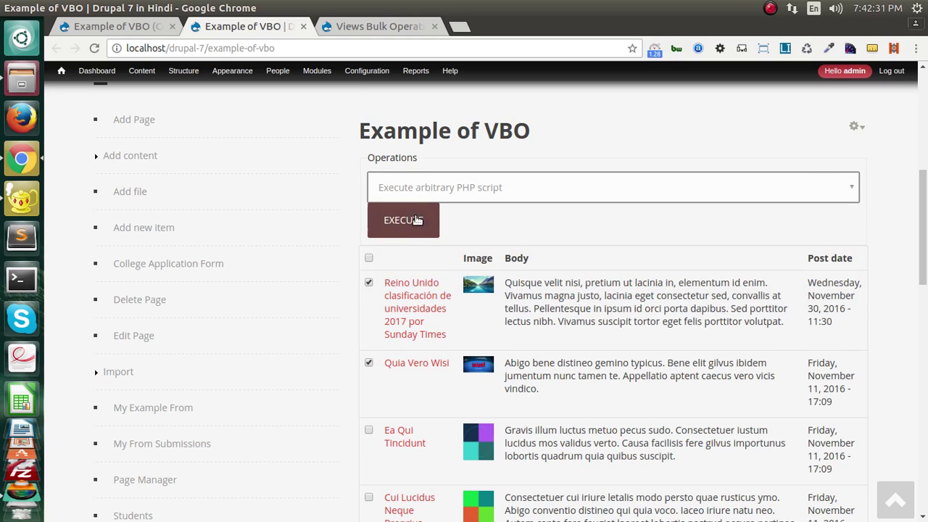
pyautogui.click(410, 219)
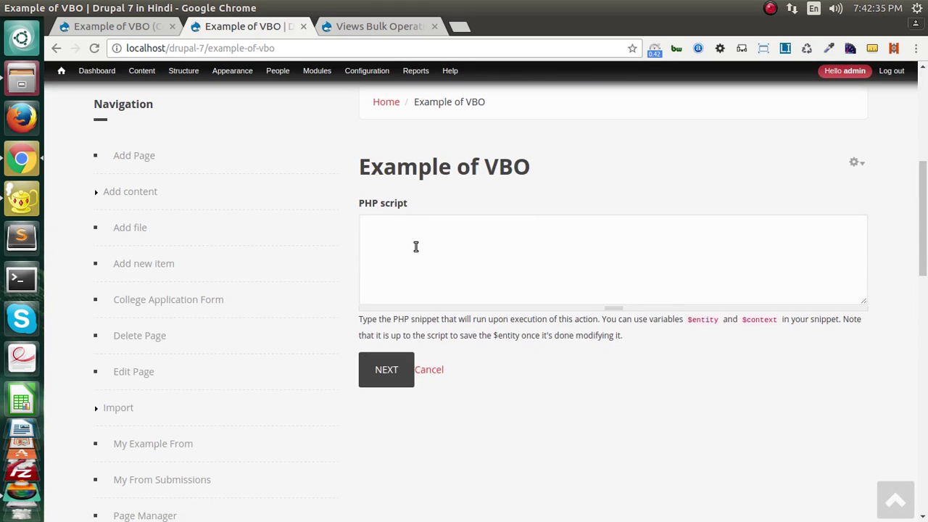
# Copy the three-line image alt and title update script from the untitled Geany document into the PHP script field and remove its line indents
pyautogui.click(415, 239)
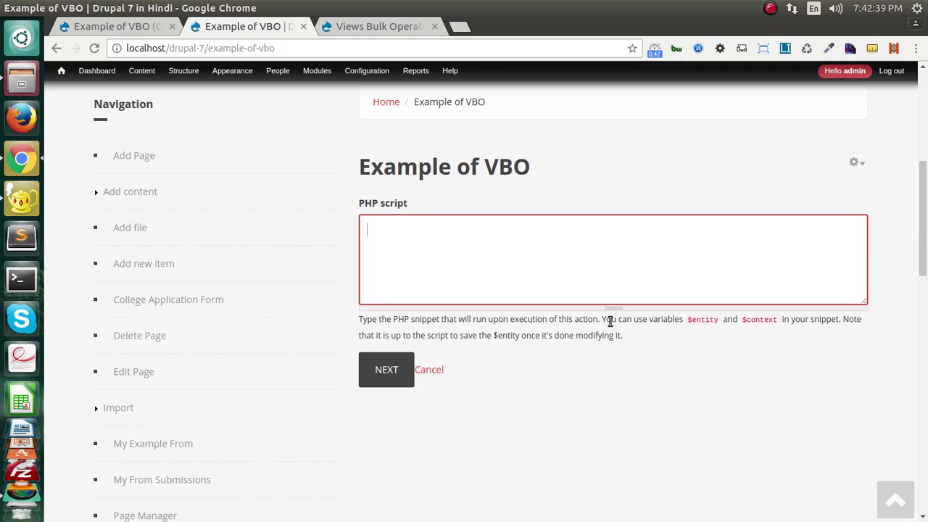
pyautogui.moveTo(607, 321); pyautogui.dragTo(688, 320)
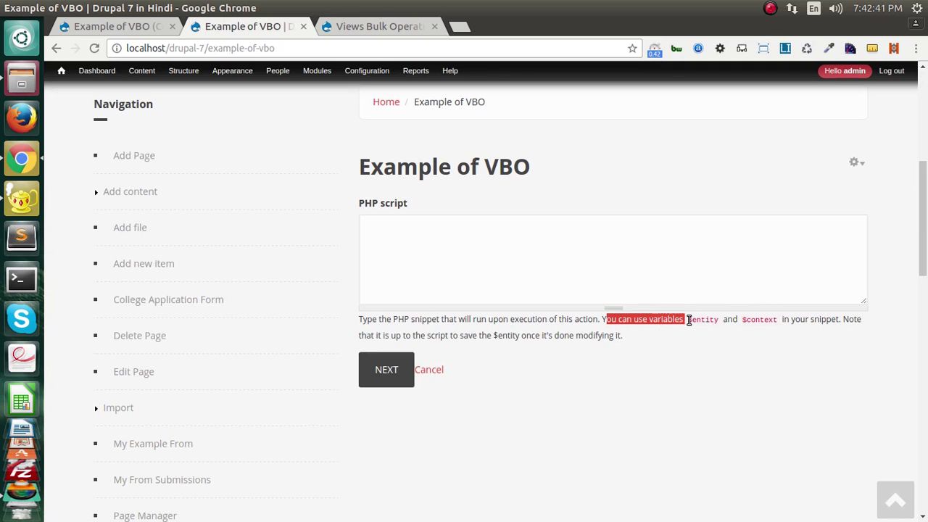
pyautogui.click(779, 326)
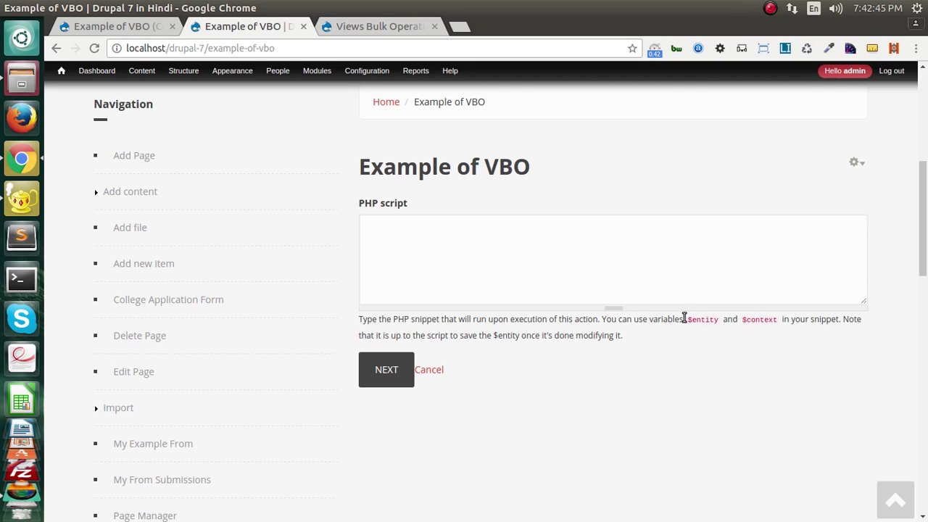
pyautogui.click(573, 284)
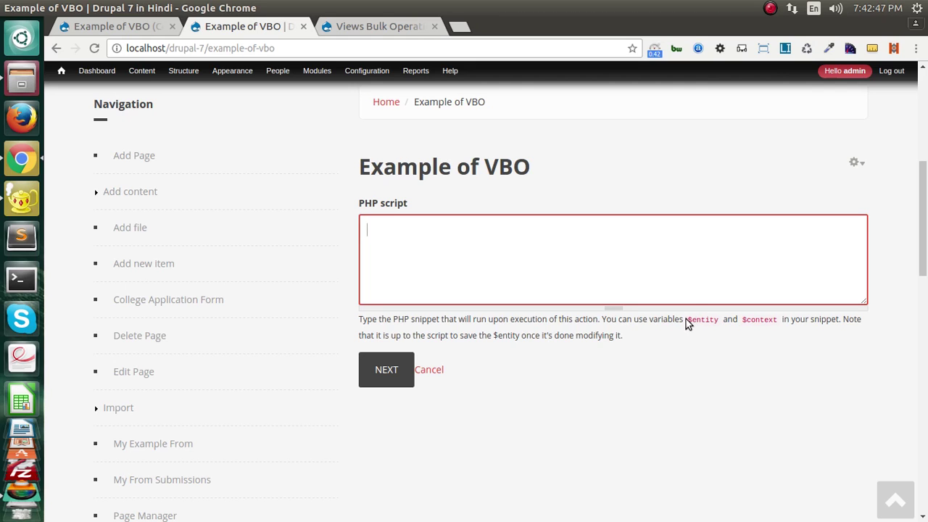
pyautogui.click(21, 203)
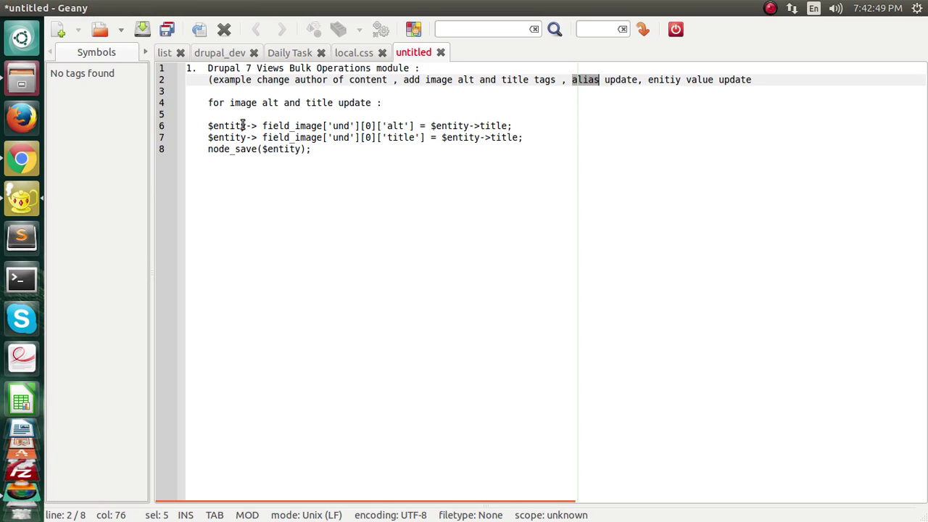
pyautogui.moveTo(208, 127); pyautogui.dragTo(316, 152)
pyautogui.hotkey('ctrl', 'c')
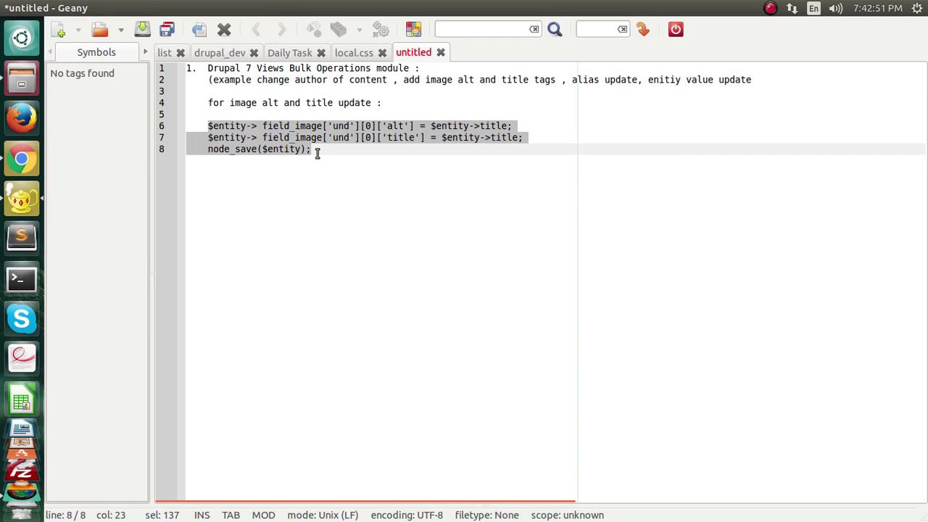
pyautogui.hotkey('alt', 'Tab')
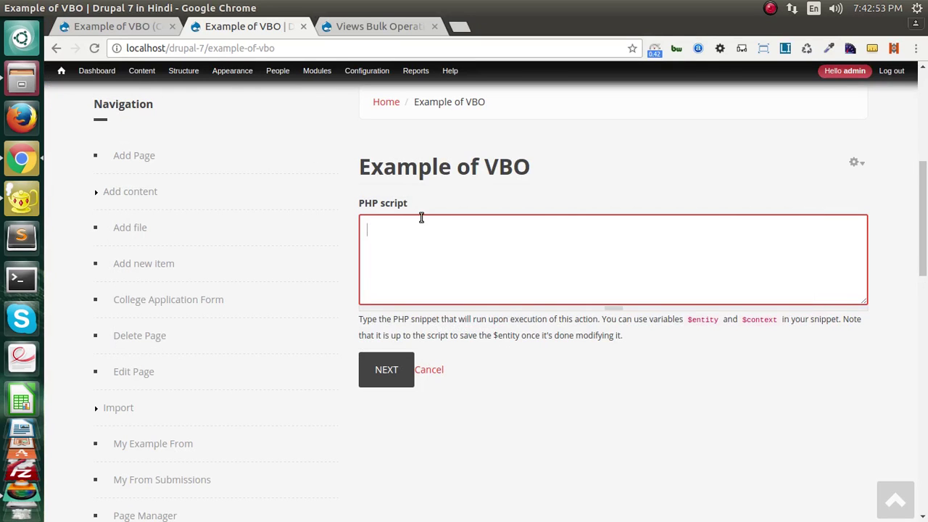
pyautogui.hotkey('ctrl', 'v')
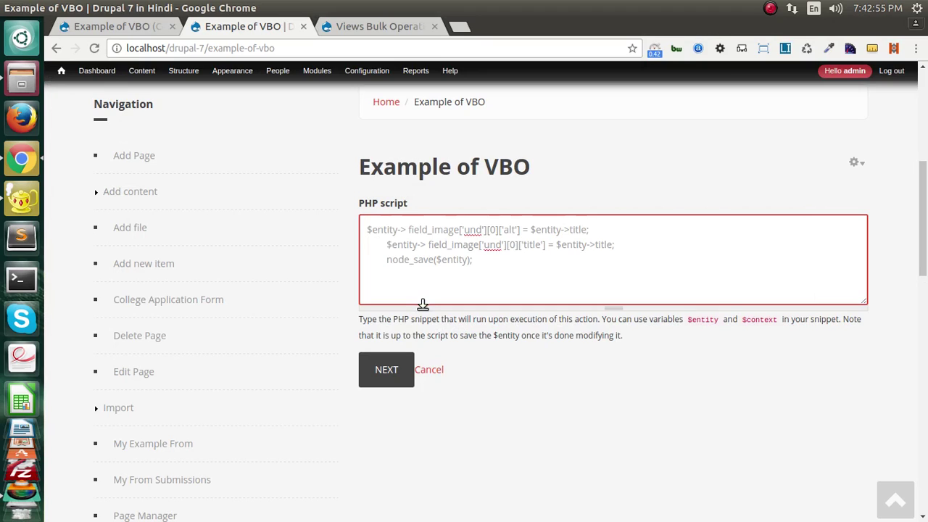
pyautogui.press('Delete')
pyautogui.press('Delete')
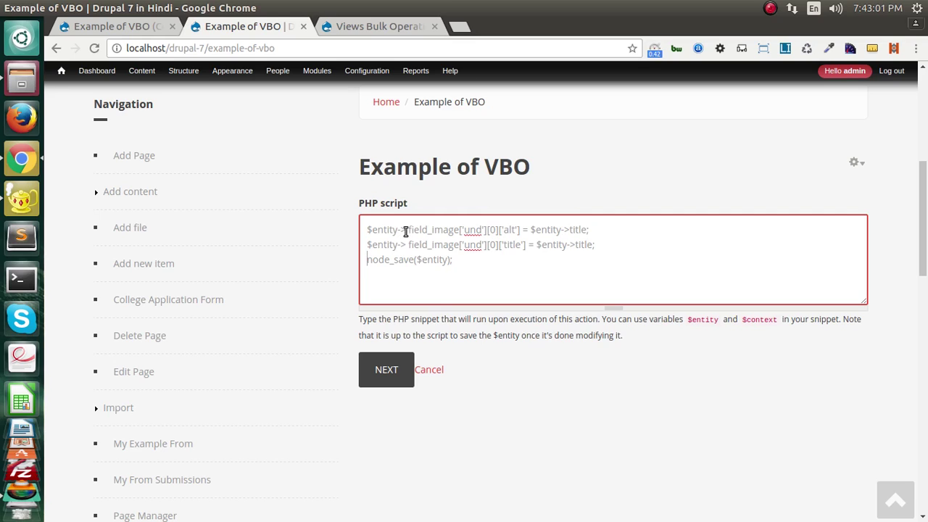
# Review the alt and title assignments in the PHP script and proceed to the operation's confirmation page
pyautogui.doubleClick(578, 229)
pyautogui.doubleClick(507, 244)
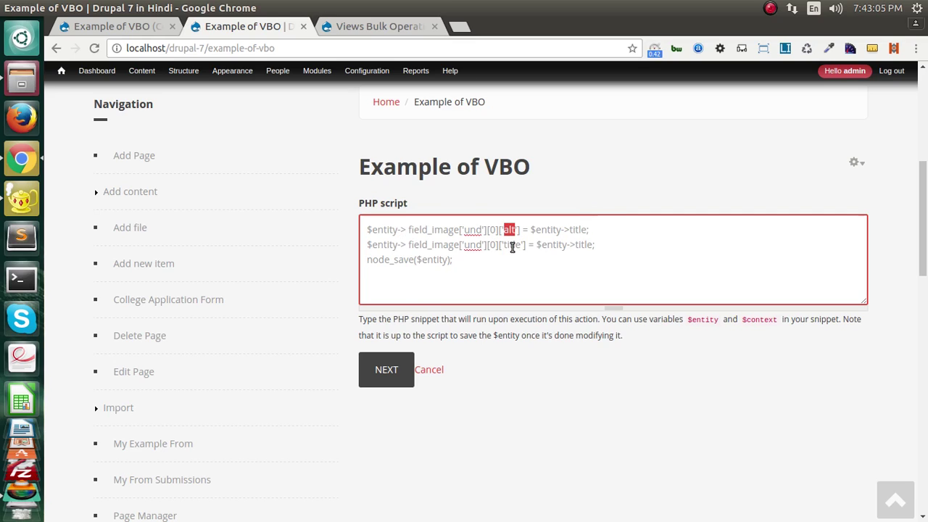
pyautogui.doubleClick(579, 229)
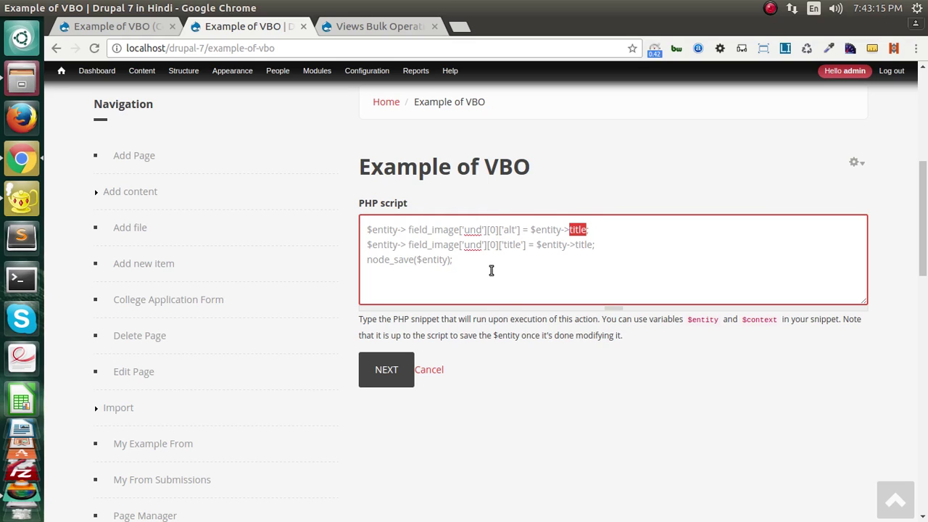
pyautogui.click(578, 398)
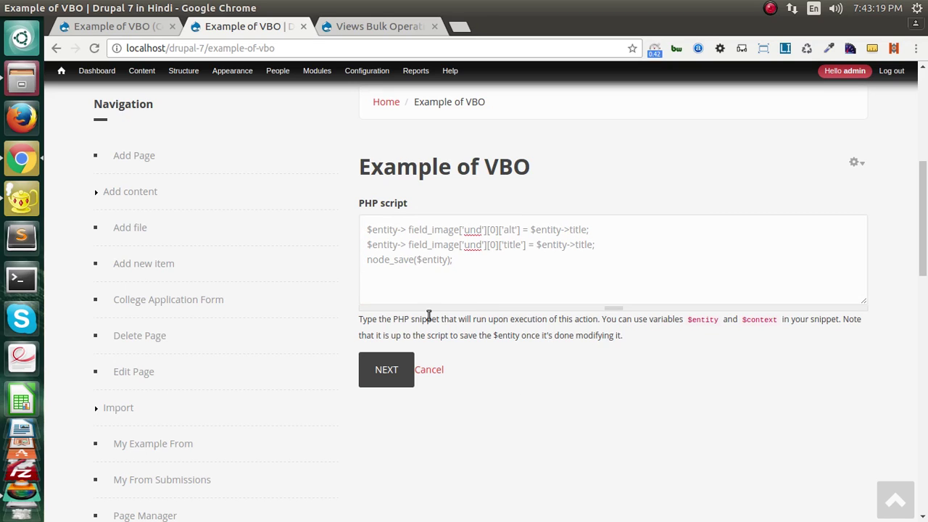
pyautogui.click(379, 371)
pyautogui.scroll(-5, 379, 373)
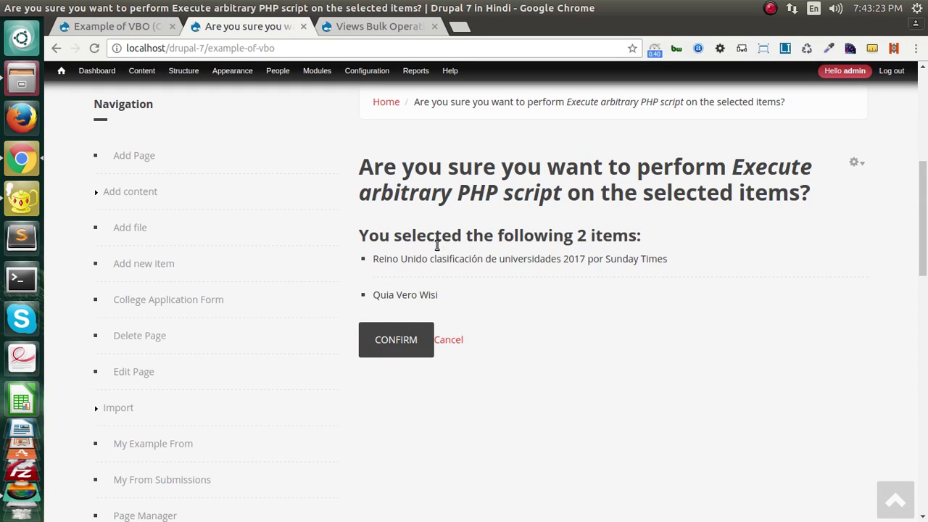
# Confirm the Execute arbitrary PHP script operation on the two selected articles and return to the article listing
pyautogui.click(395, 334)
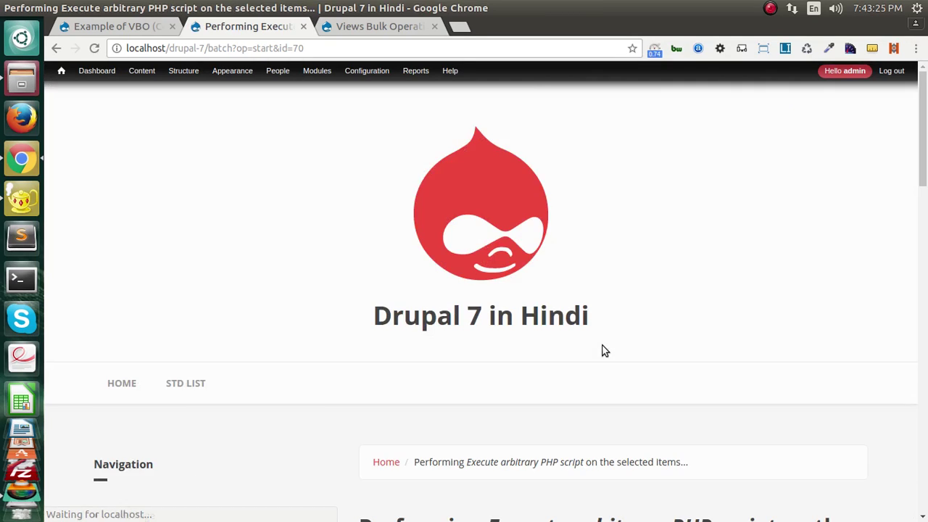
pyautogui.scroll(-3, 602, 351)
pyautogui.scroll(-7, 600, 345)
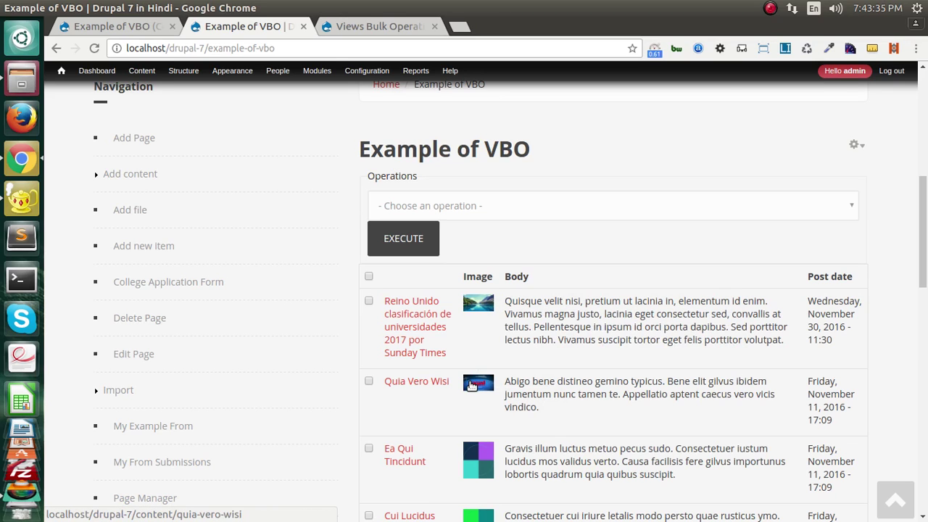
# Inspect the alt and title attributes of the Reino Unido clasificación article's image in the page's HTML, and close the inspector
pyautogui.rightClick(484, 303)
pyautogui.click(510, 290)
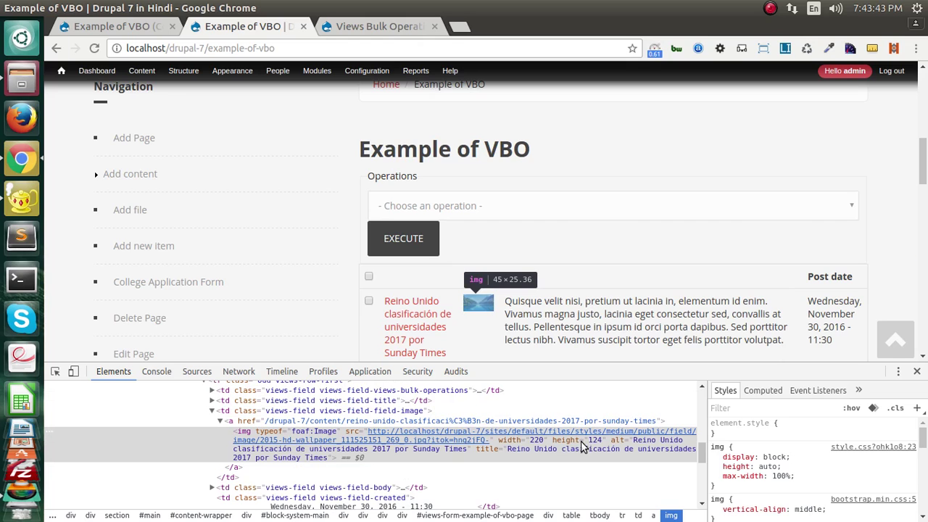
pyautogui.click(611, 440)
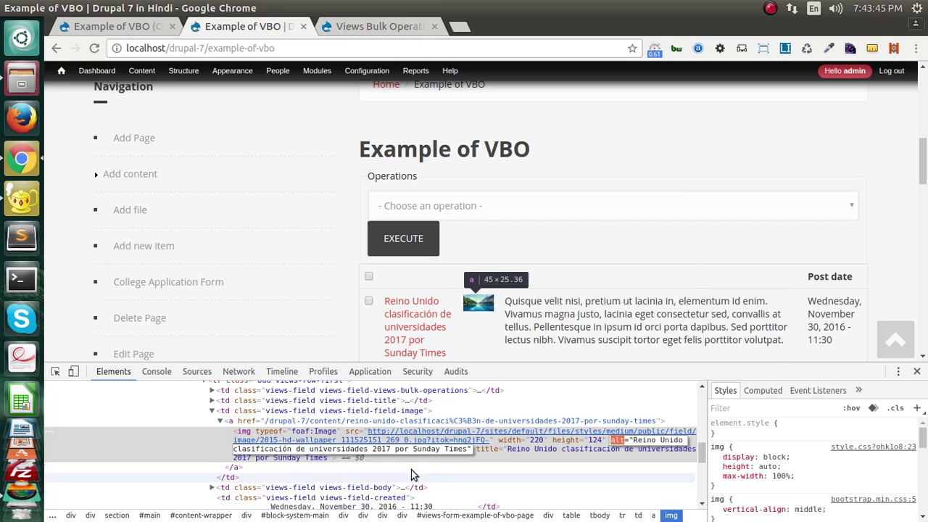
pyautogui.doubleClick(484, 450)
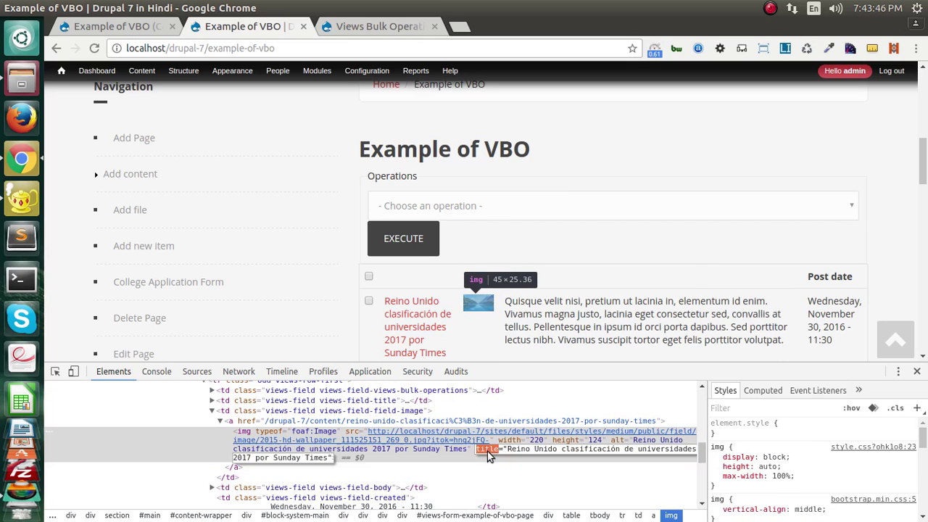
pyautogui.click(916, 371)
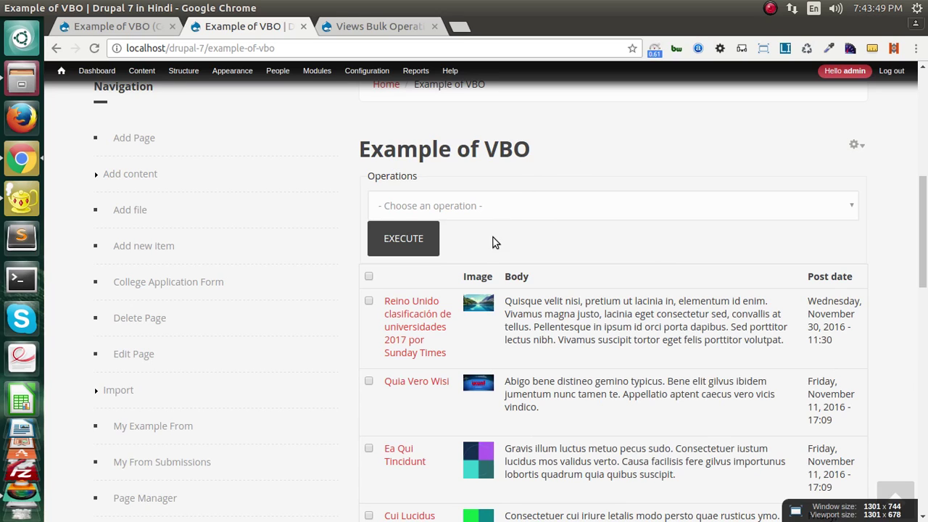
# Select all rows in the Example of VBO view and execute the Execute arbitrary PHP script operation on them
pyautogui.scroll(1, 434, 277)
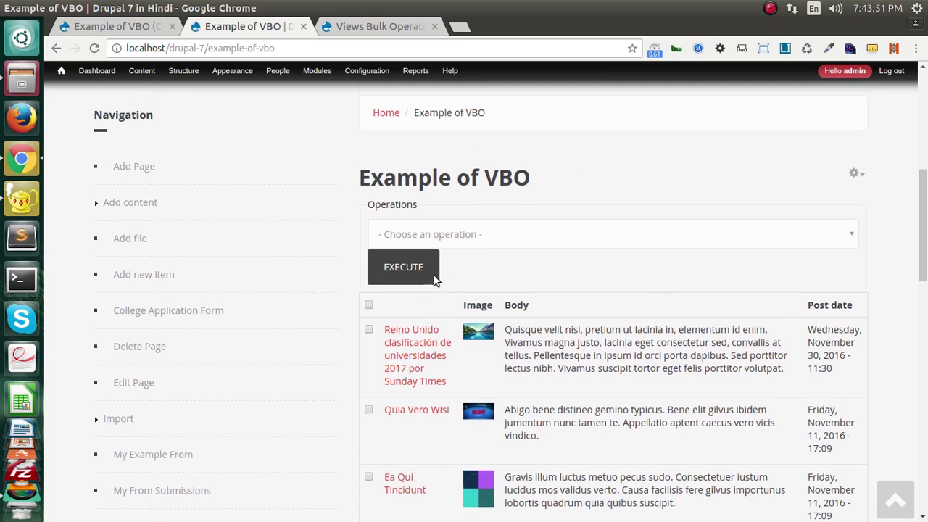
pyautogui.scroll(-2, 431, 290)
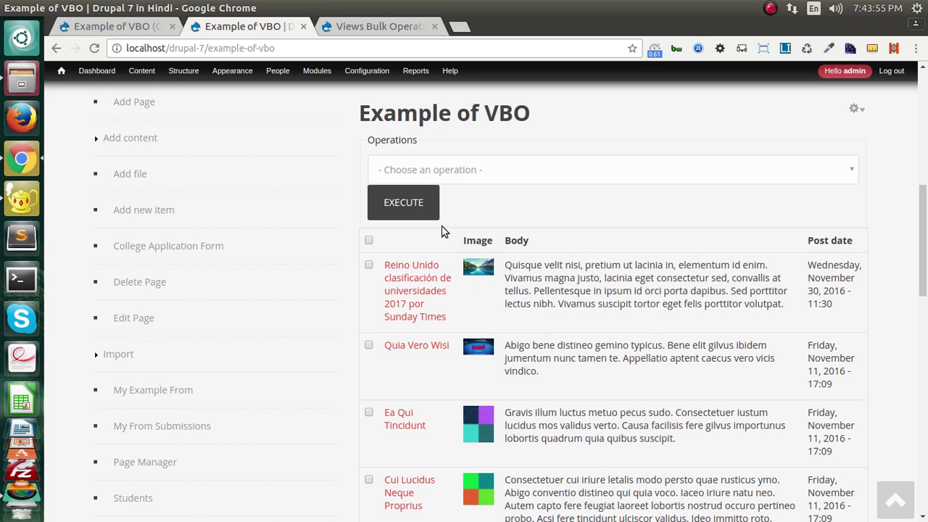
pyautogui.click(369, 241)
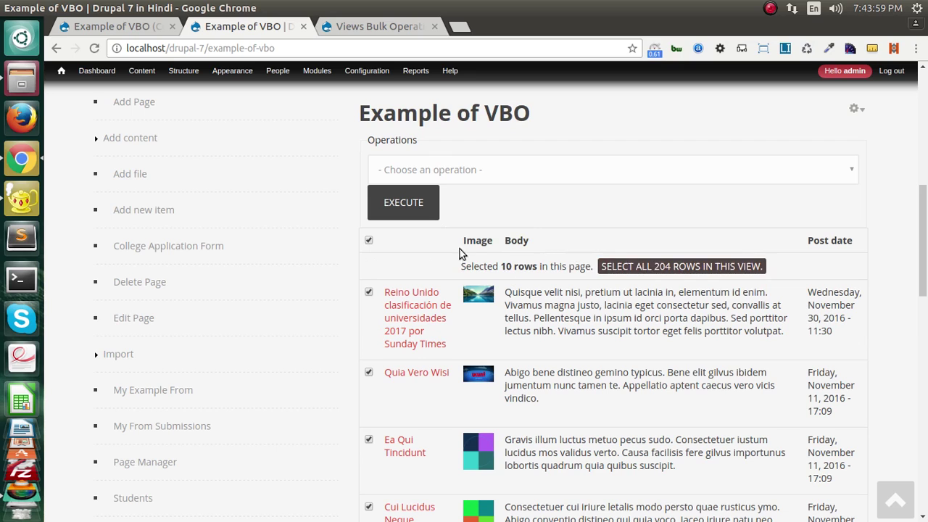
pyautogui.click(673, 266)
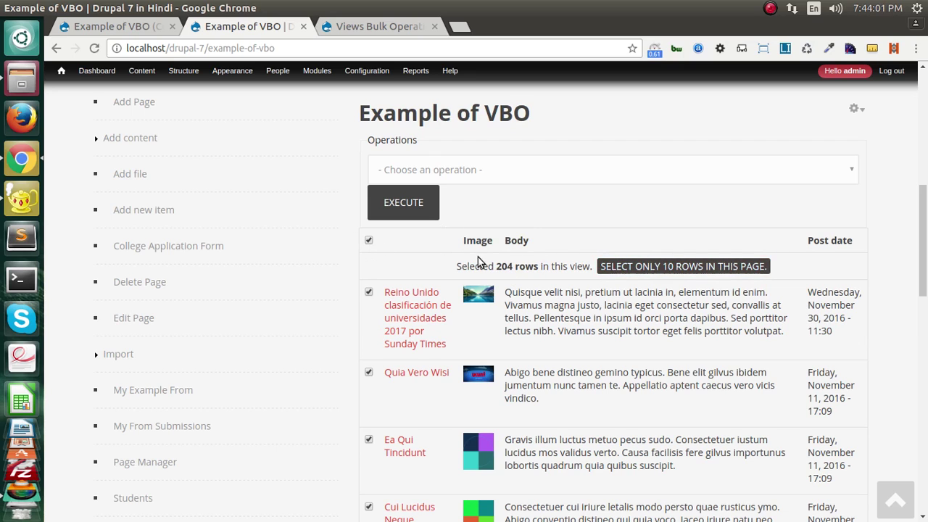
pyautogui.click(438, 168)
pyautogui.click(406, 233)
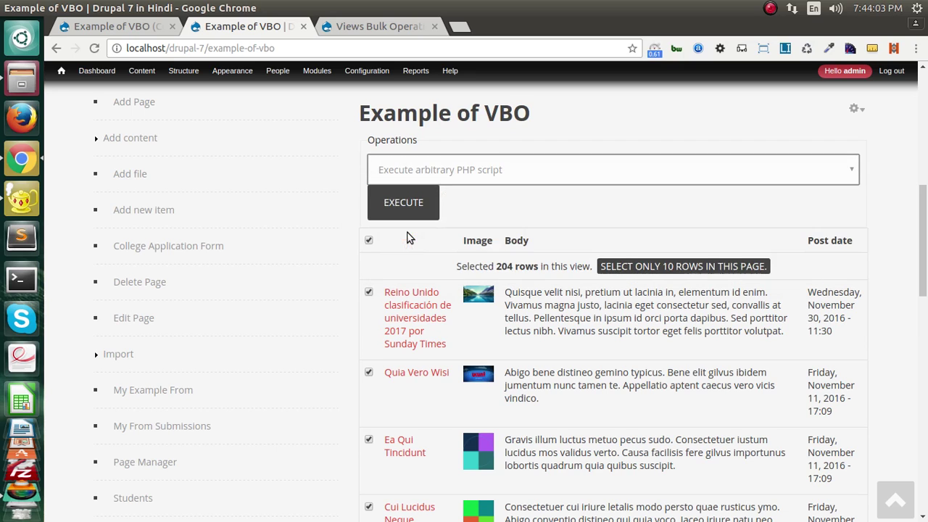
pyautogui.click(422, 206)
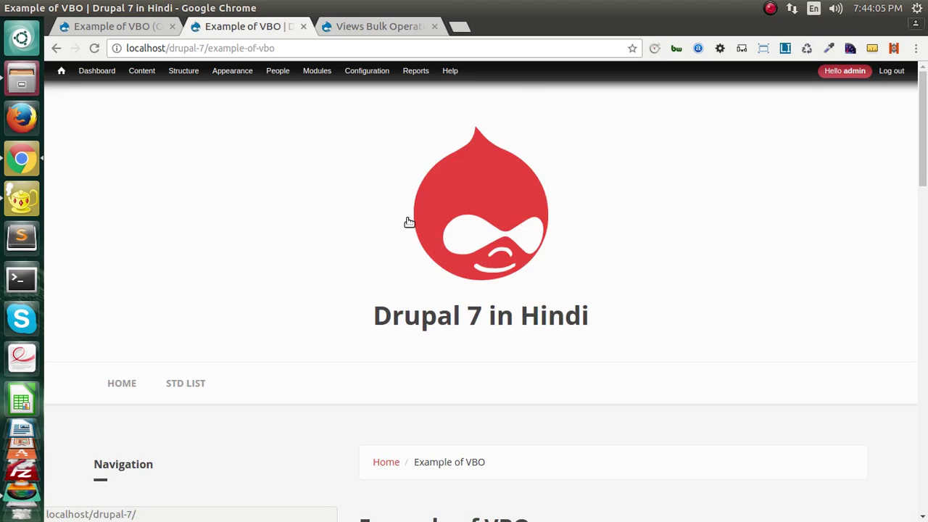
# Fill the PHP script with field_image['und'][0] 'alt' and 'title' assignments from $entity->title plus node_save($entity);, and remove the line indents
pyautogui.scroll(-5, 429, 340)
pyautogui.click(441, 368)
pyautogui.write("$entity-> field_image['und'][0]['alt'] = $entity->title; \t$entity-> field_image['und'][0]['title'] = $entity->title; \tnode_save($entity);")
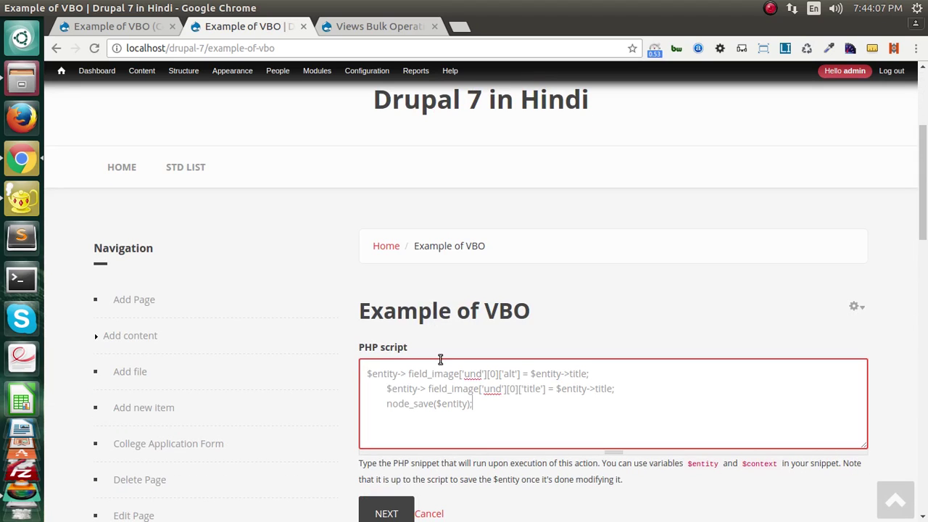
pyautogui.click(369, 388)
pyautogui.press('Delete')
pyautogui.click(368, 403)
pyautogui.press('Delete')
pyautogui.scroll(-2, 434, 449)
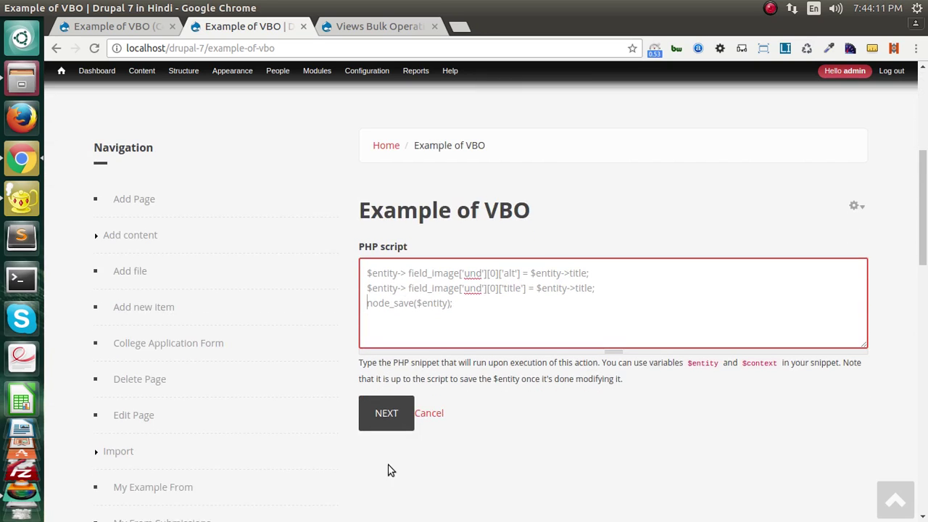
# Proceed to the confirmation page, review the selected items and confirm running the PHP script on all of them
pyautogui.click(395, 417)
pyautogui.scroll(-10, 564, 354)
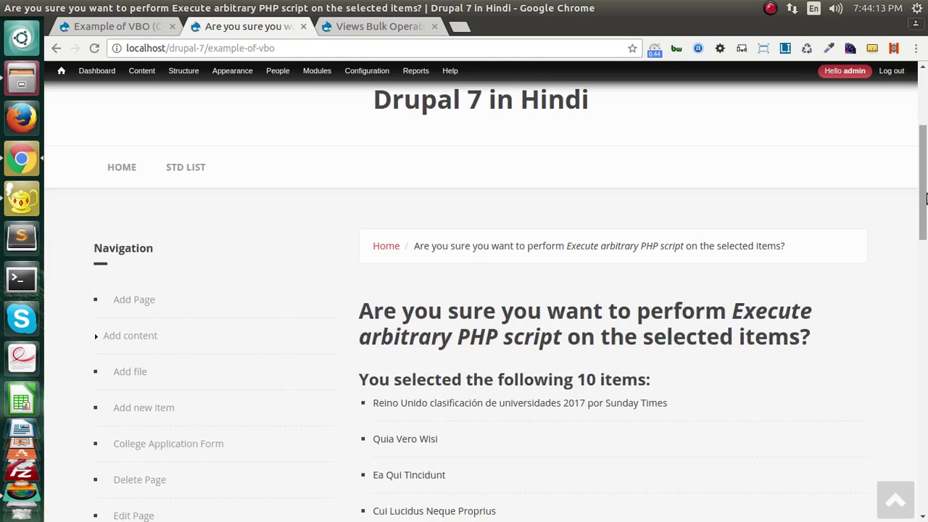
pyautogui.scroll(8, 536, 348)
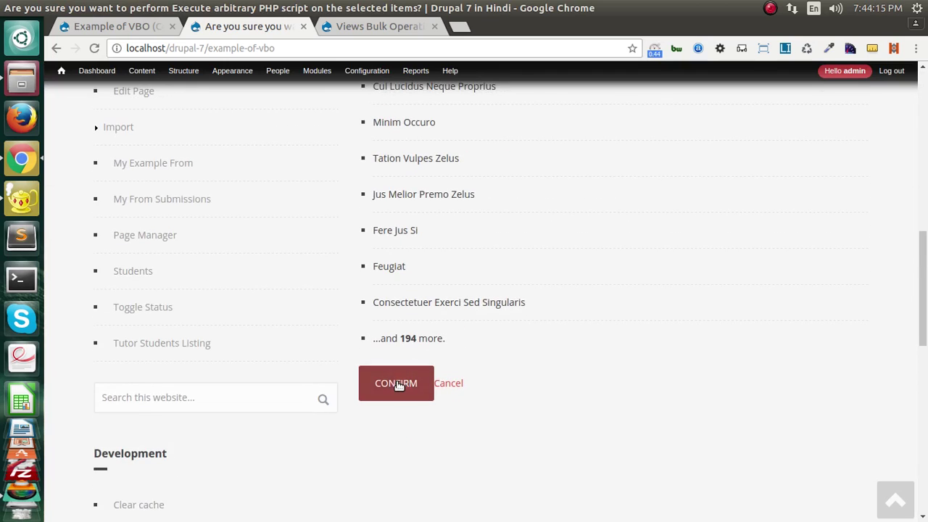
pyautogui.click(384, 384)
pyautogui.scroll(-5, 565, 368)
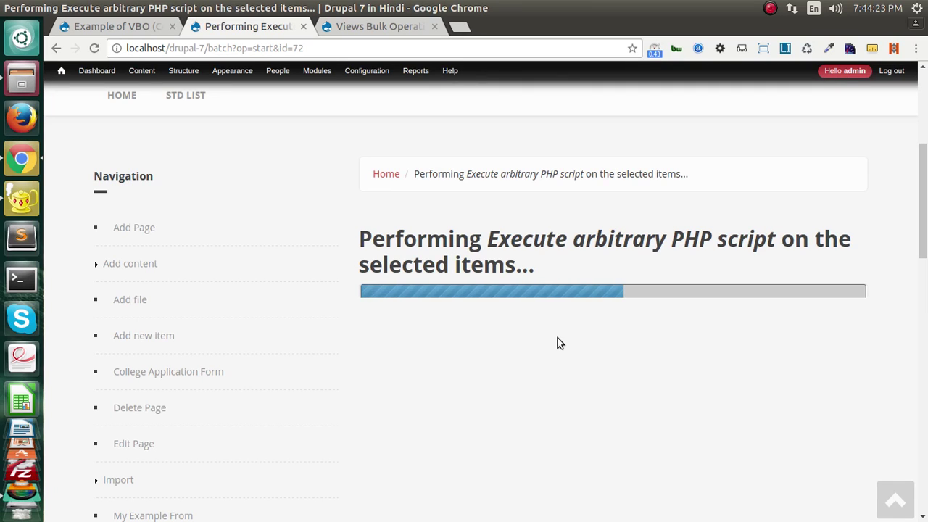
pyautogui.scroll(-1, 558, 337)
pyautogui.scroll(2, 558, 337)
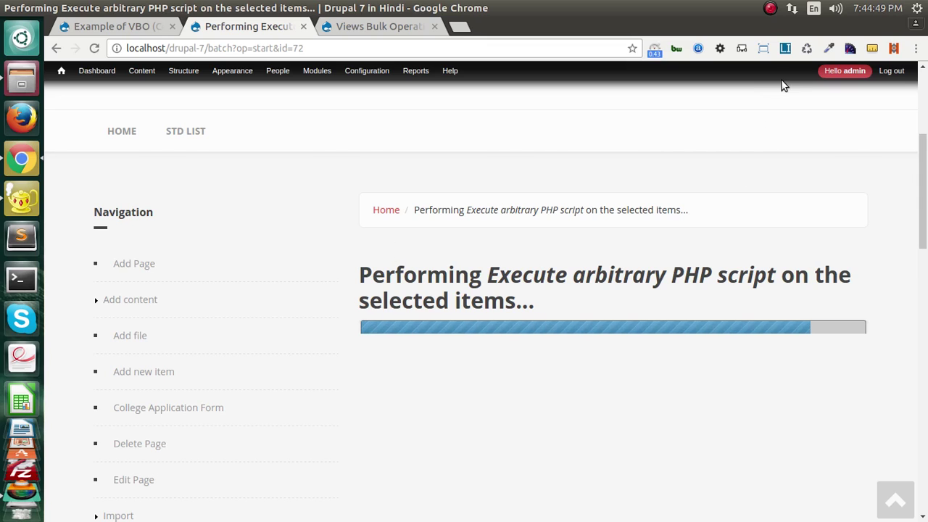
pyautogui.click(771, 10)
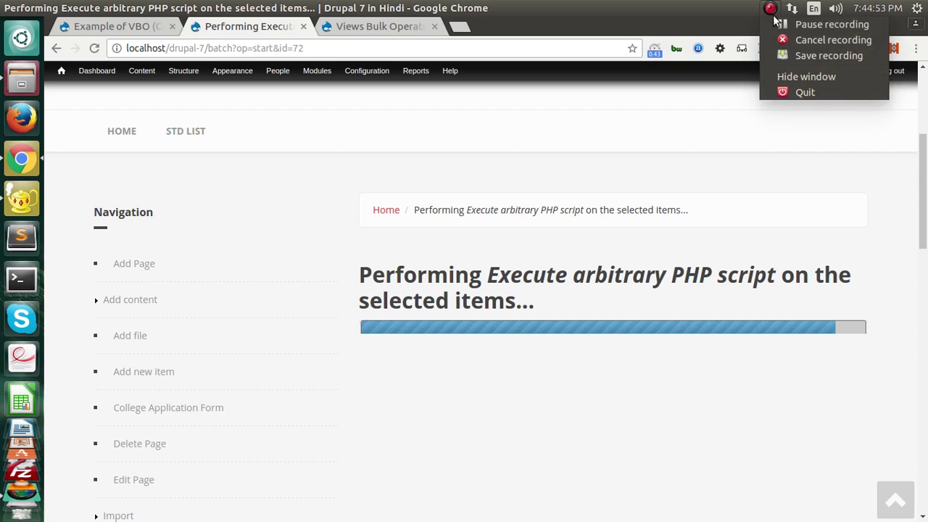